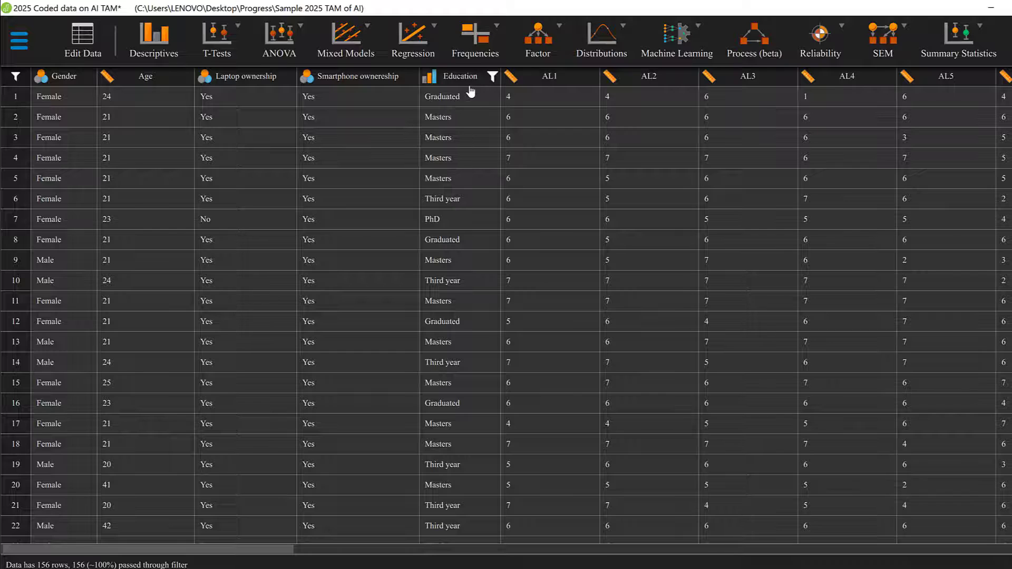
Change the measurement level of the Education variable to Nominal
{"action": "left_click", "coordinate": [430, 79]}
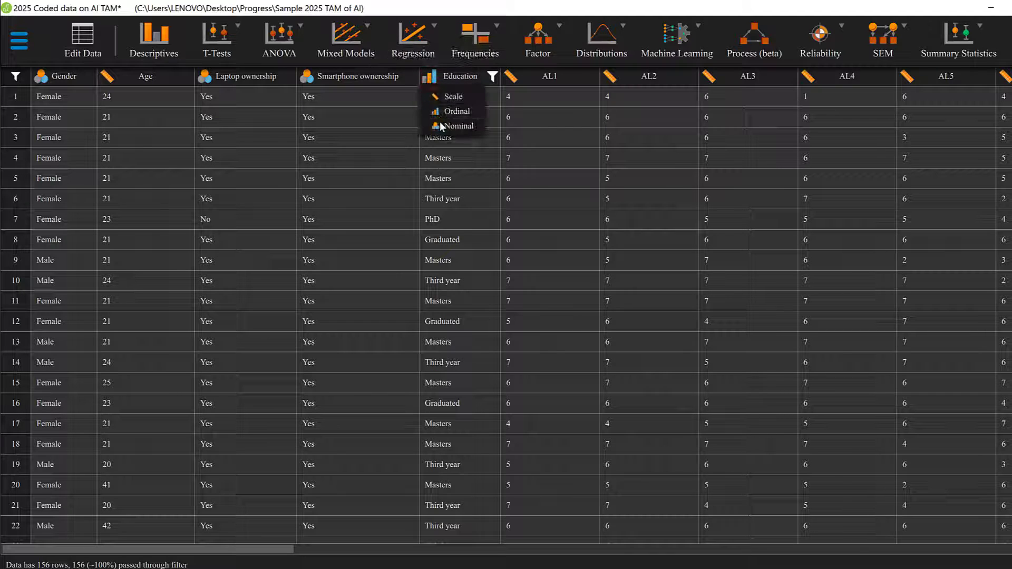
{"action": "left_click", "coordinate": [441, 127]}
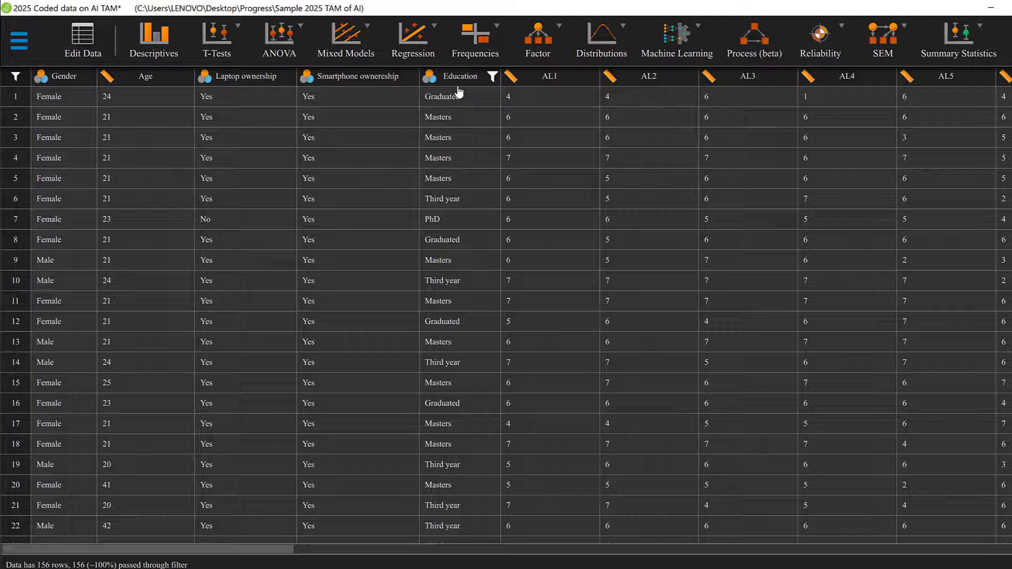
Start a classical ANOVA with Education as the fixed factor
{"action": "left_click", "coordinate": [287, 41]}
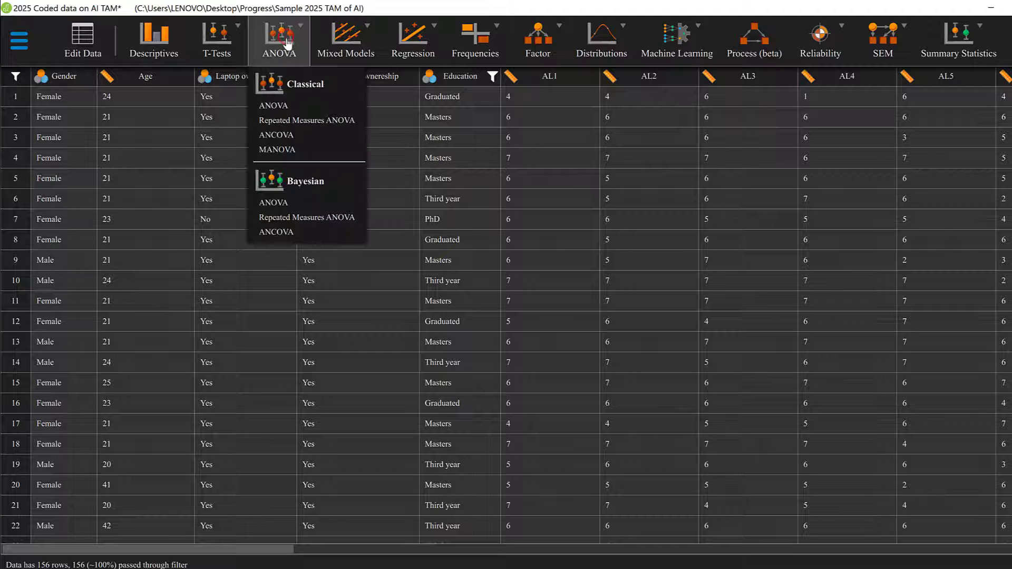
{"action": "left_click", "coordinate": [276, 107]}
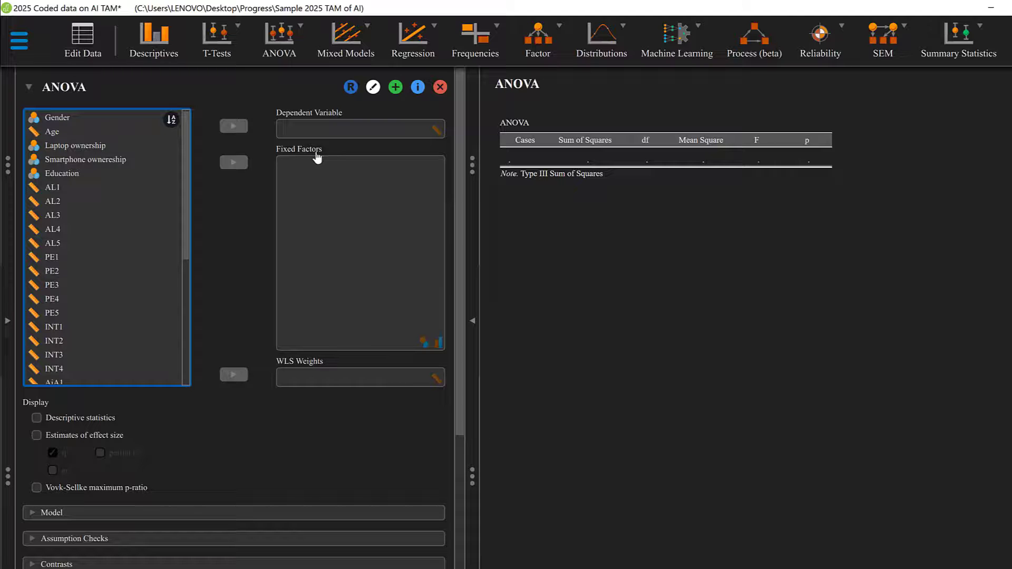
{"action": "left_click", "coordinate": [82, 174]}
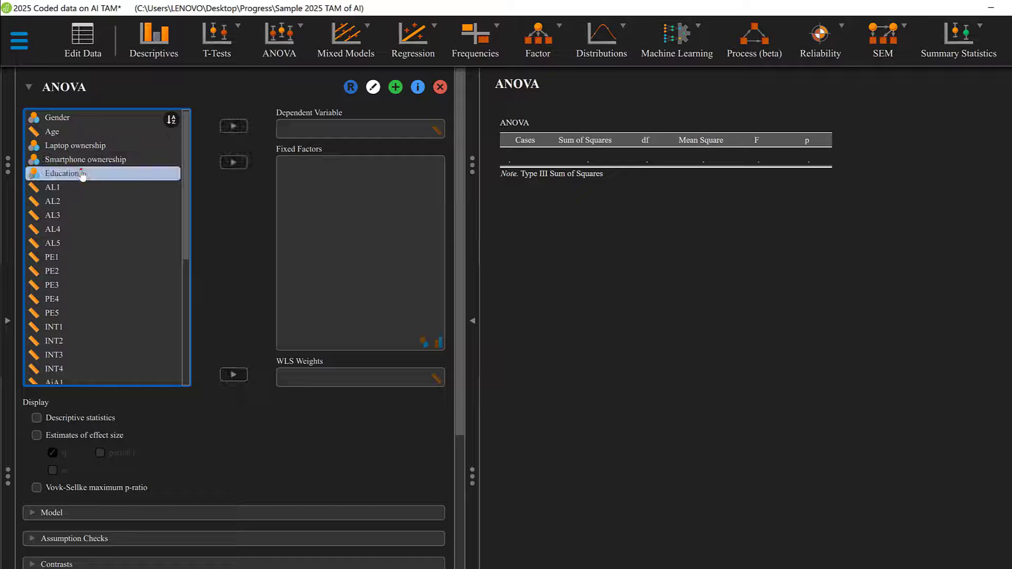
{"action": "left_click", "coordinate": [238, 162]}
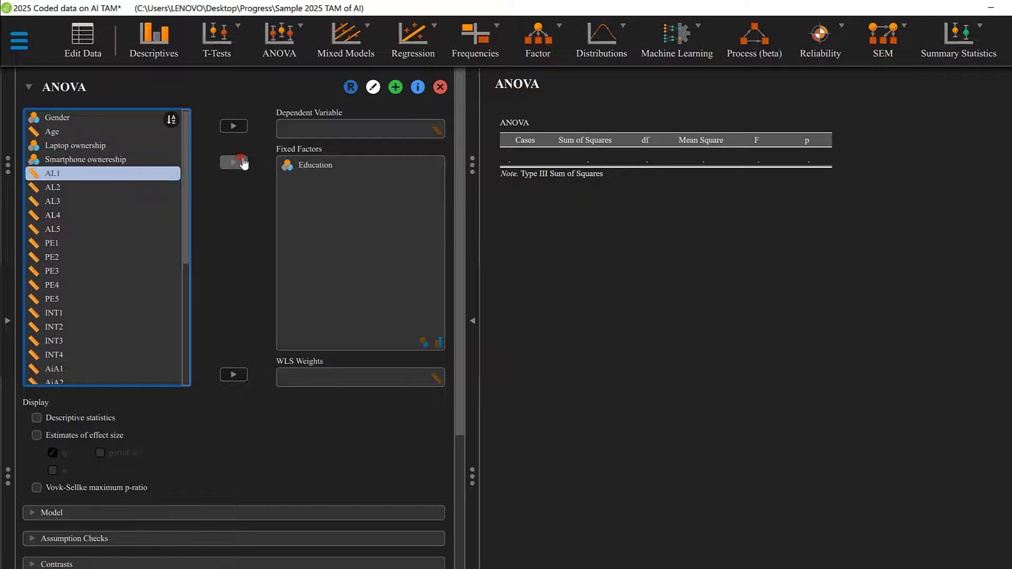
Assign INT as the ANOVA's dependent variable and display descriptive statistics
{"action": "scroll", "coordinate": [120, 237], "scroll_direction": "down", "scroll_amount": 1}
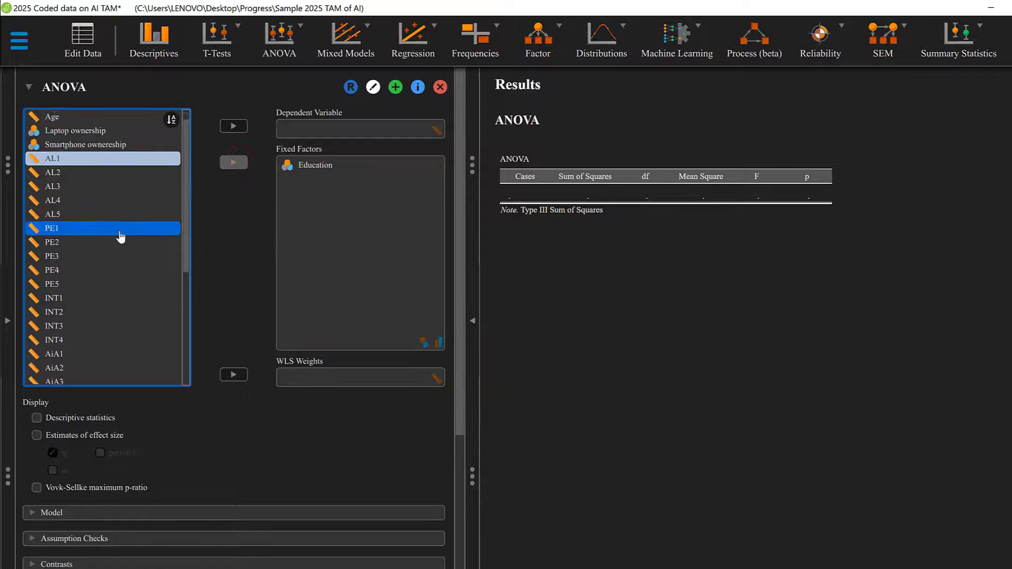
{"action": "scroll", "coordinate": [120, 237], "scroll_direction": "down", "scroll_amount": 6}
{"action": "left_click", "coordinate": [94, 182]}
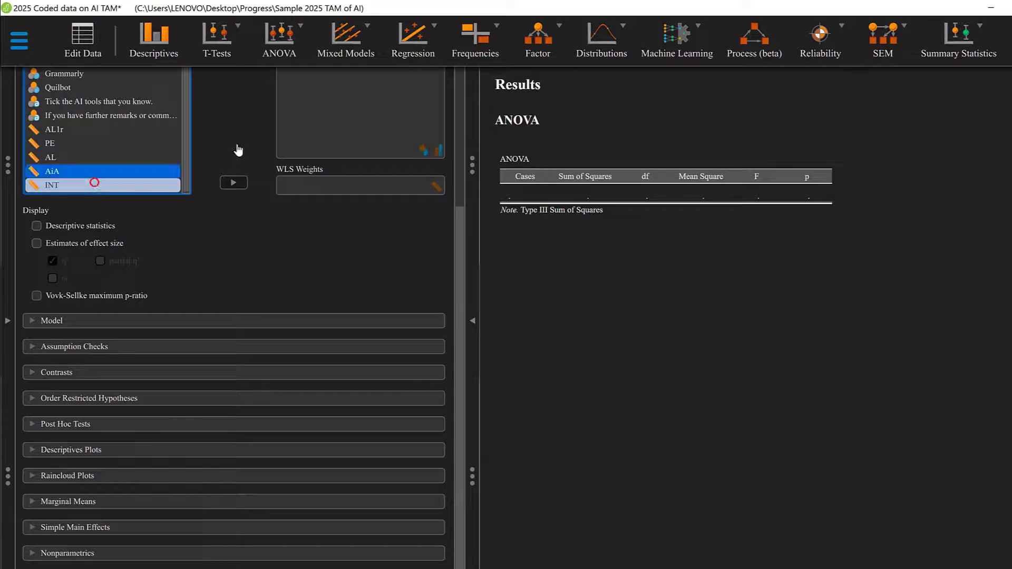
{"action": "scroll", "coordinate": [238, 150], "scroll_direction": "up", "scroll_amount": 5}
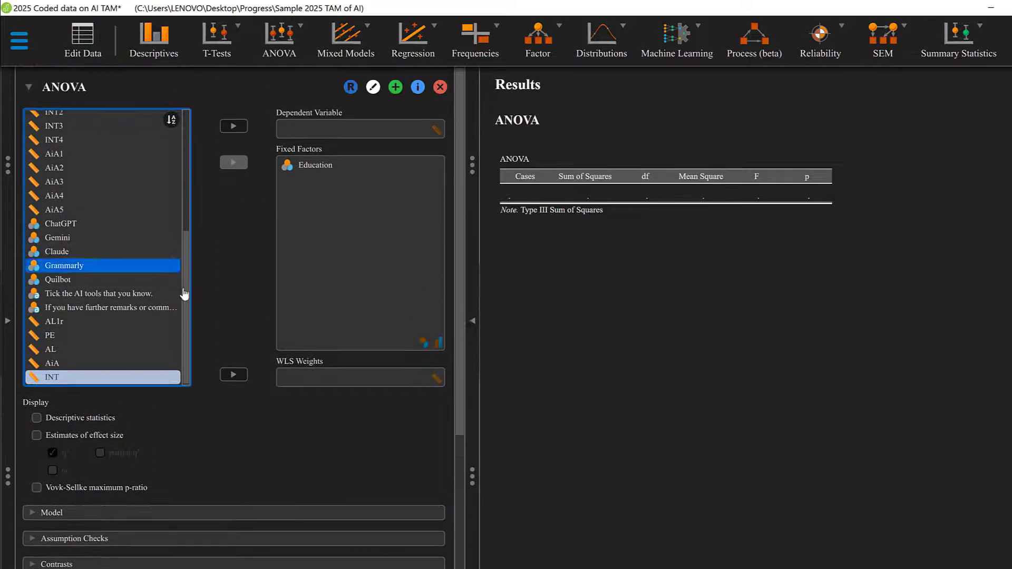
{"action": "left_click", "coordinate": [234, 126]}
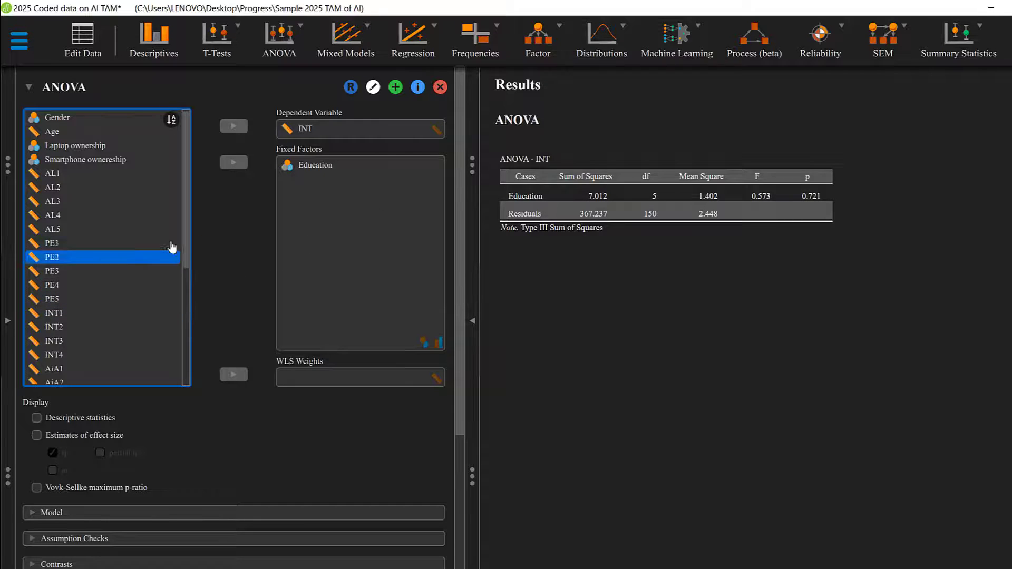
{"action": "left_click_drag", "start_coordinate": [189, 242], "coordinate": [185, 343]}
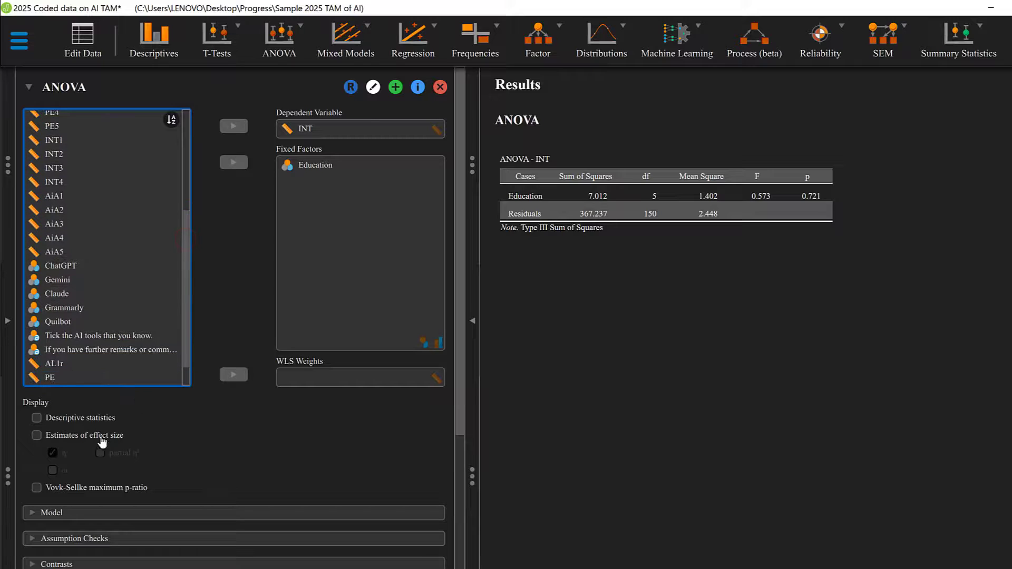
{"action": "left_click", "coordinate": [46, 421]}
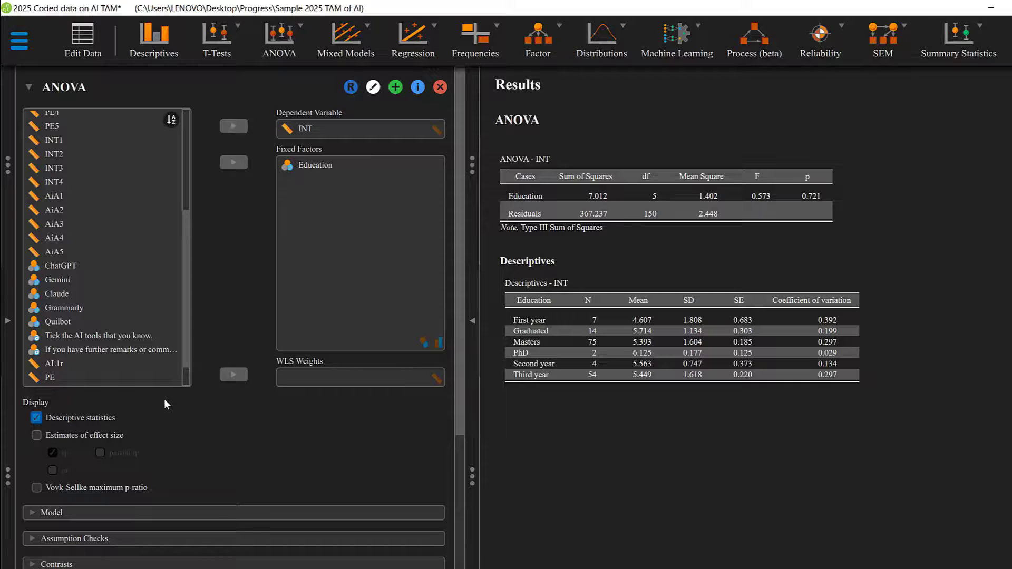
Remove INT from the dependent variable and use PE in its place
{"action": "left_click", "coordinate": [288, 132]}
{"action": "left_click", "coordinate": [237, 128]}
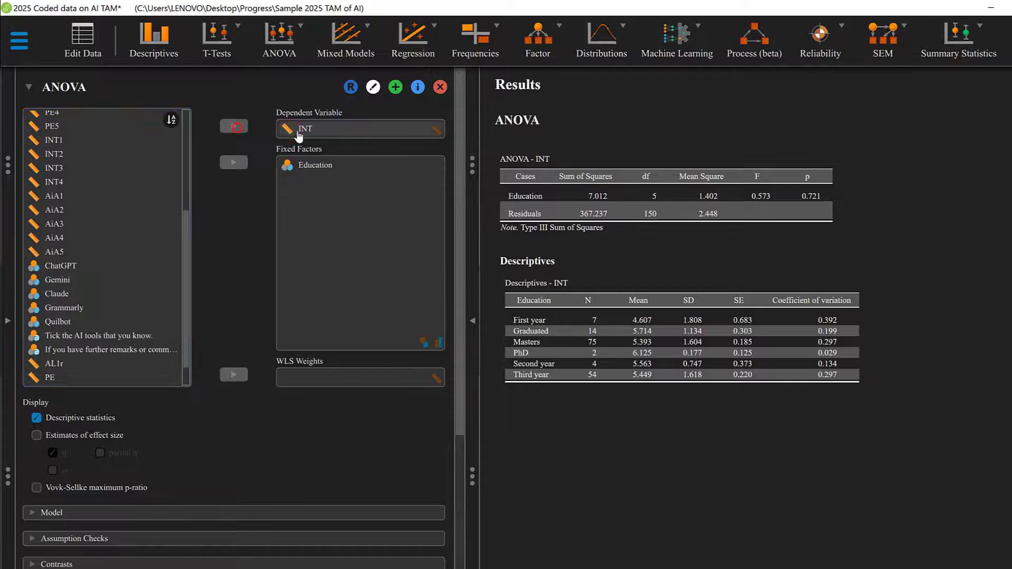
{"action": "left_click", "coordinate": [300, 130]}
{"action": "left_click_drag", "start_coordinate": [255, 144], "coordinate": [95, 230]}
{"action": "scroll", "coordinate": [96, 232], "scroll_direction": "down", "scroll_amount": 3}
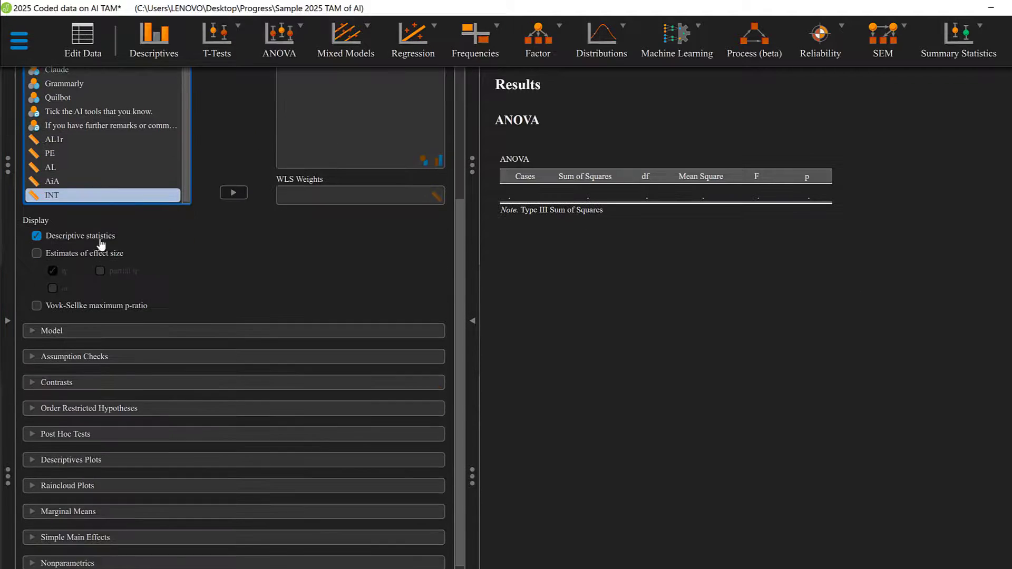
{"action": "scroll", "coordinate": [182, 163], "scroll_direction": "up", "scroll_amount": 4}
{"action": "scroll", "coordinate": [185, 145], "scroll_direction": "down", "scroll_amount": 5}
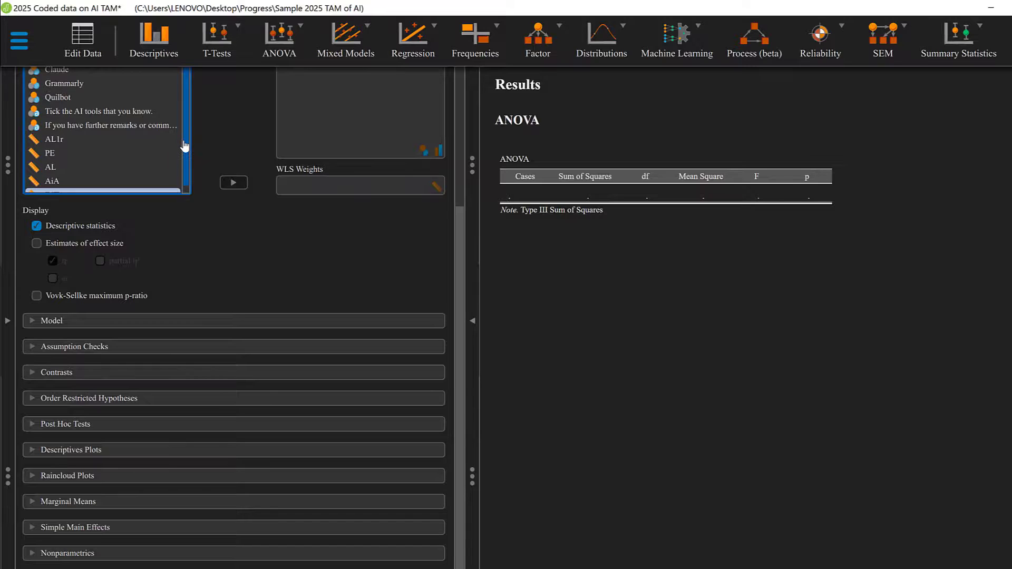
{"action": "scroll", "coordinate": [233, 158], "scroll_direction": "up", "scroll_amount": 3}
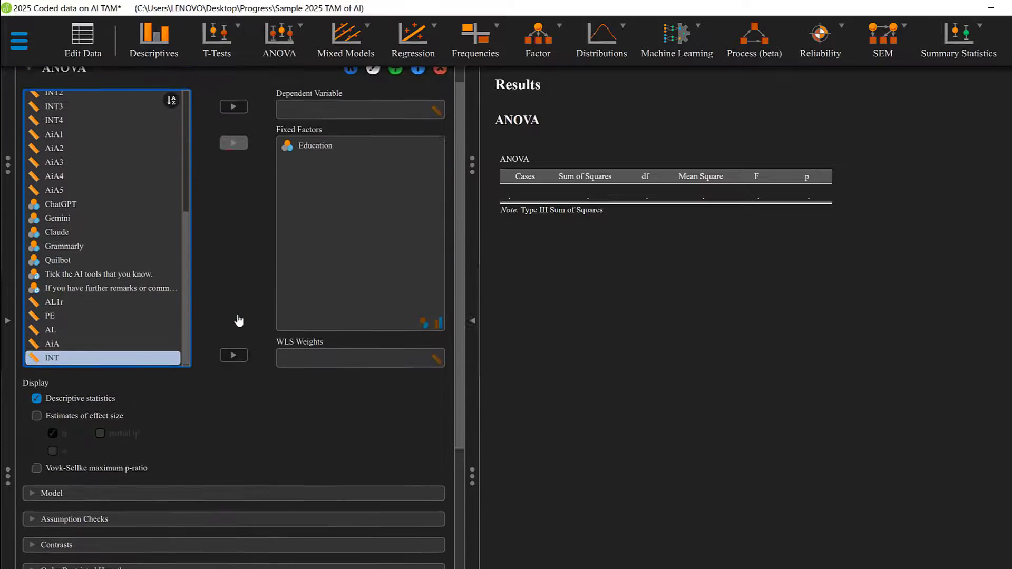
{"action": "left_click", "coordinate": [67, 323]}
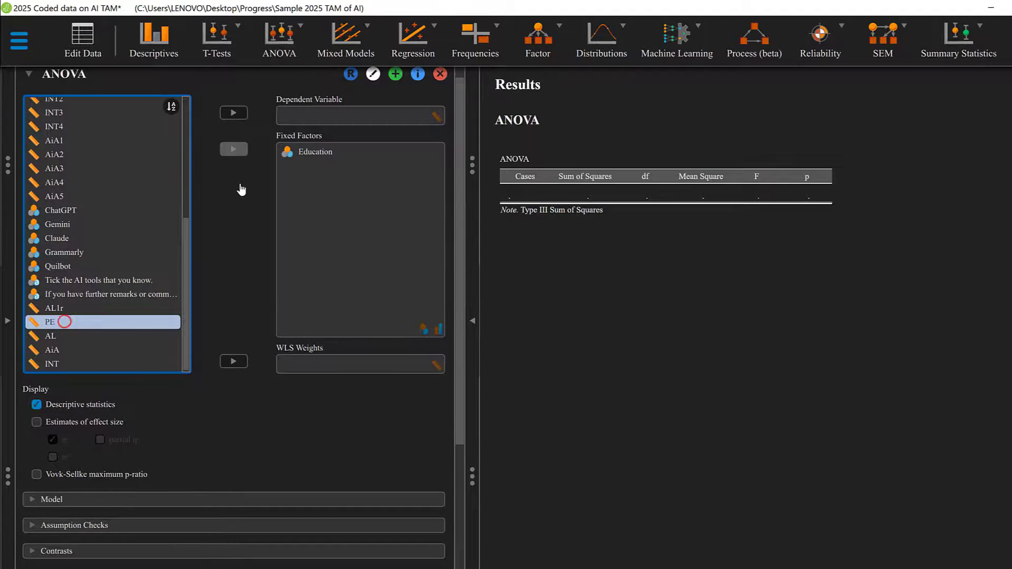
{"action": "left_click", "coordinate": [235, 114]}
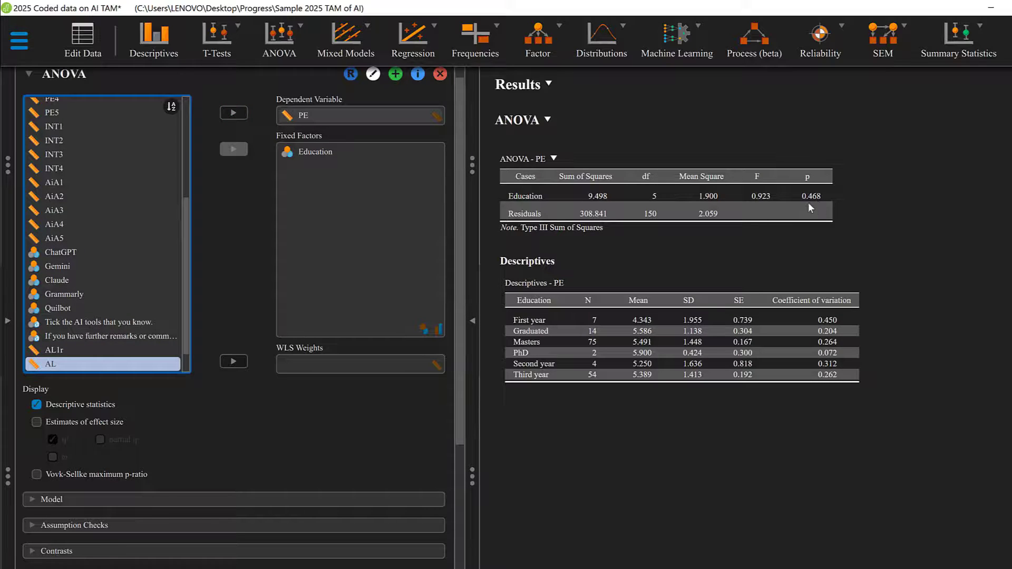
Replace PE with AL as the dependent variable of the ANOVA
{"action": "left_click", "coordinate": [295, 116]}
{"action": "left_click", "coordinate": [234, 113]}
{"action": "scroll", "coordinate": [136, 228], "scroll_direction": "down", "scroll_amount": 1}
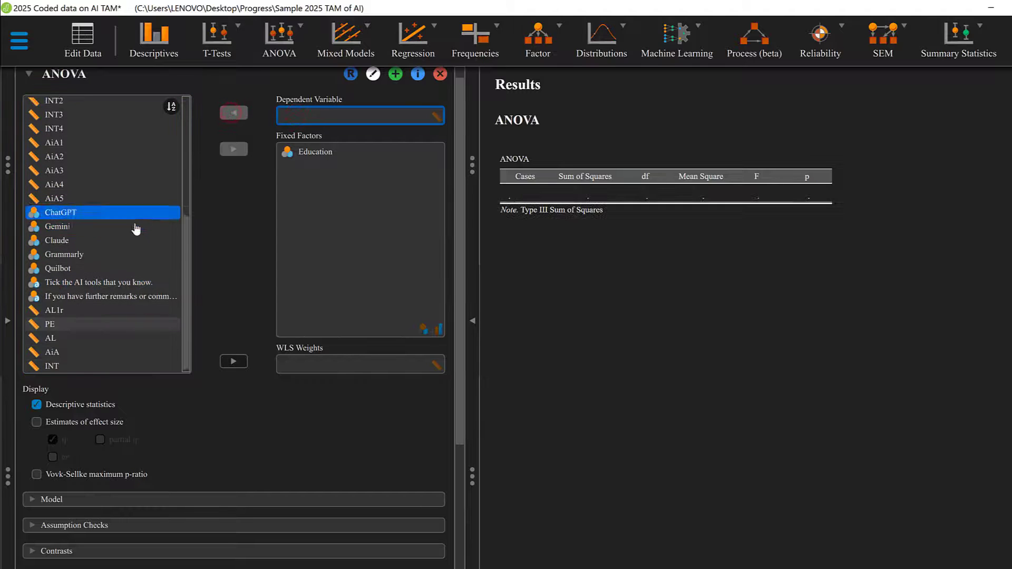
{"action": "left_click", "coordinate": [62, 338]}
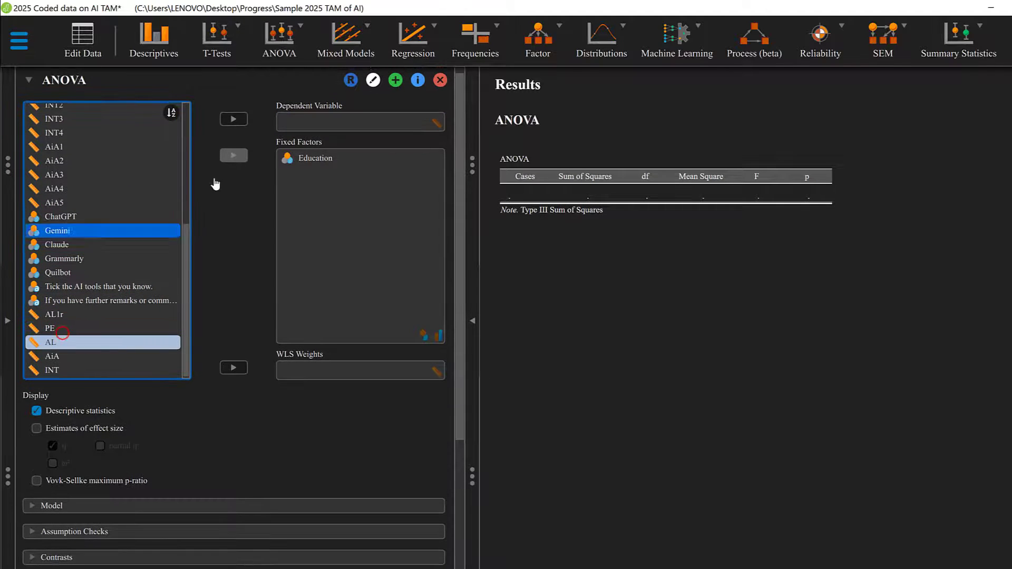
{"action": "left_click", "coordinate": [241, 122]}
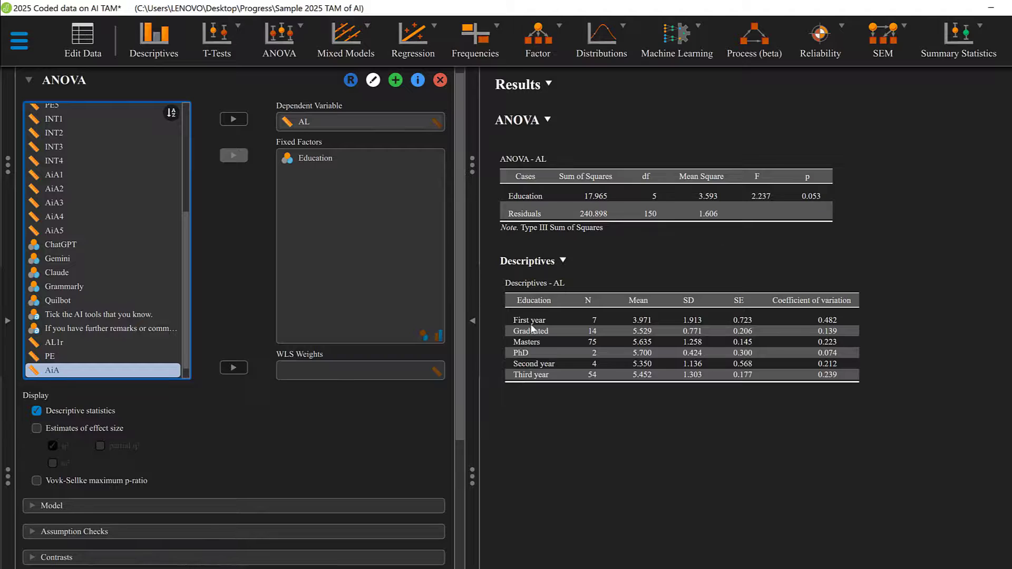
Add estimates of effect size with η² to the ANOVA output
{"action": "scroll", "coordinate": [343, 382], "scroll_direction": "down", "scroll_amount": 3}
{"action": "scroll", "coordinate": [273, 381], "scroll_direction": "down", "scroll_amount": 2}
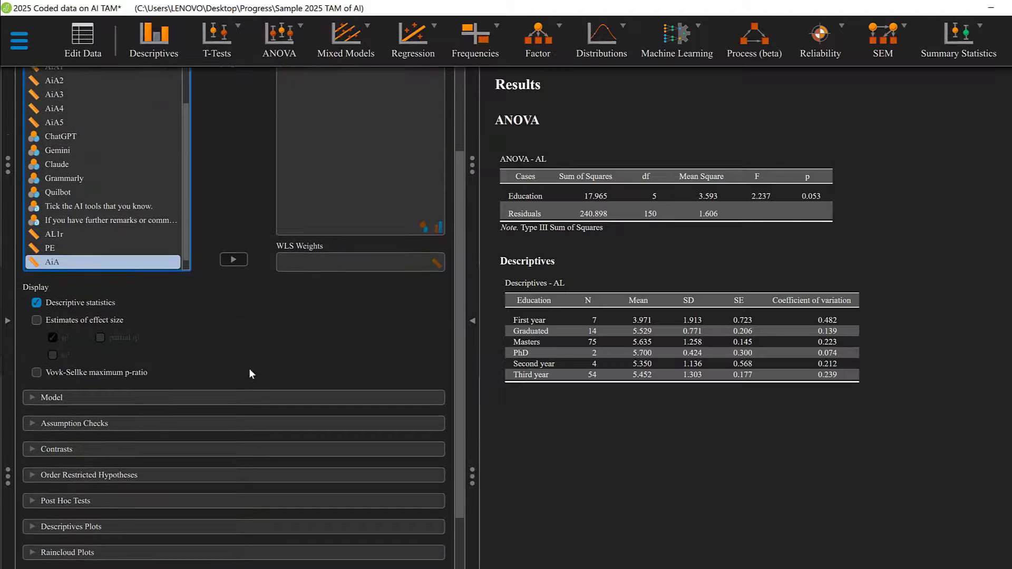
{"action": "left_click", "coordinate": [36, 320]}
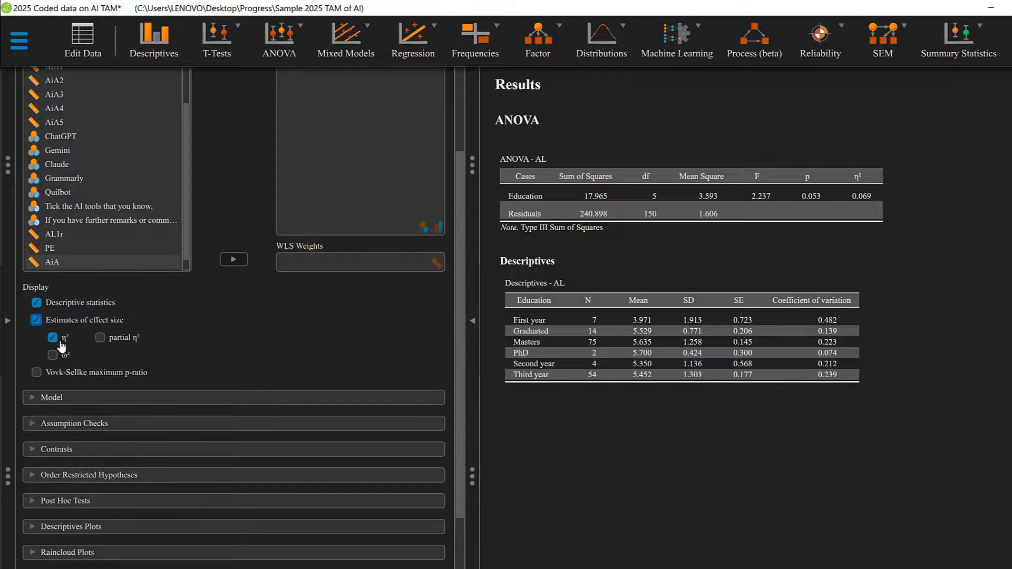
Expand the Model settings and choose Type III for the sum of squares
{"action": "left_click", "coordinate": [63, 398]}
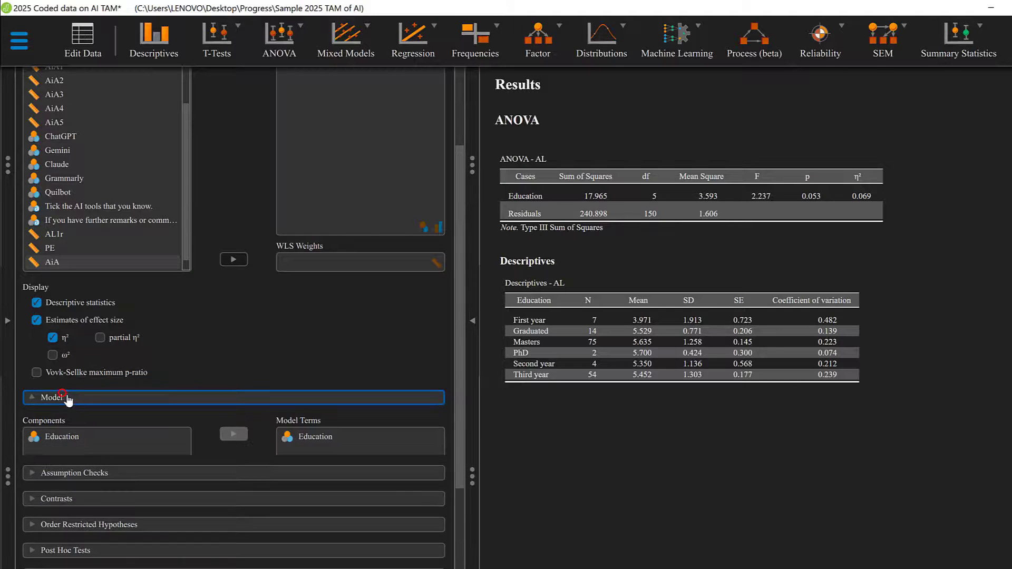
{"action": "scroll", "coordinate": [256, 376], "scroll_direction": "down", "scroll_amount": 2}
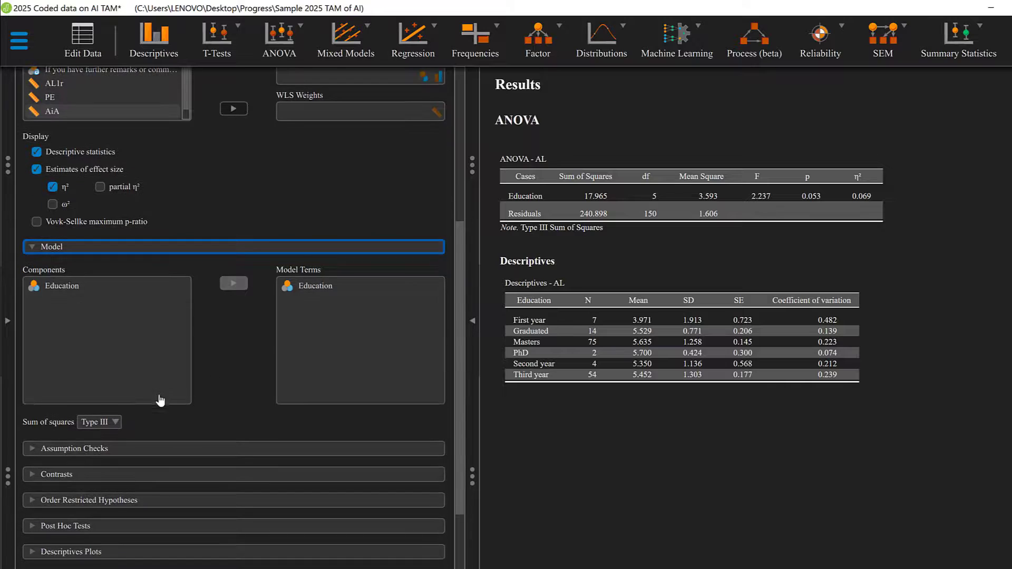
{"action": "left_click", "coordinate": [105, 374]}
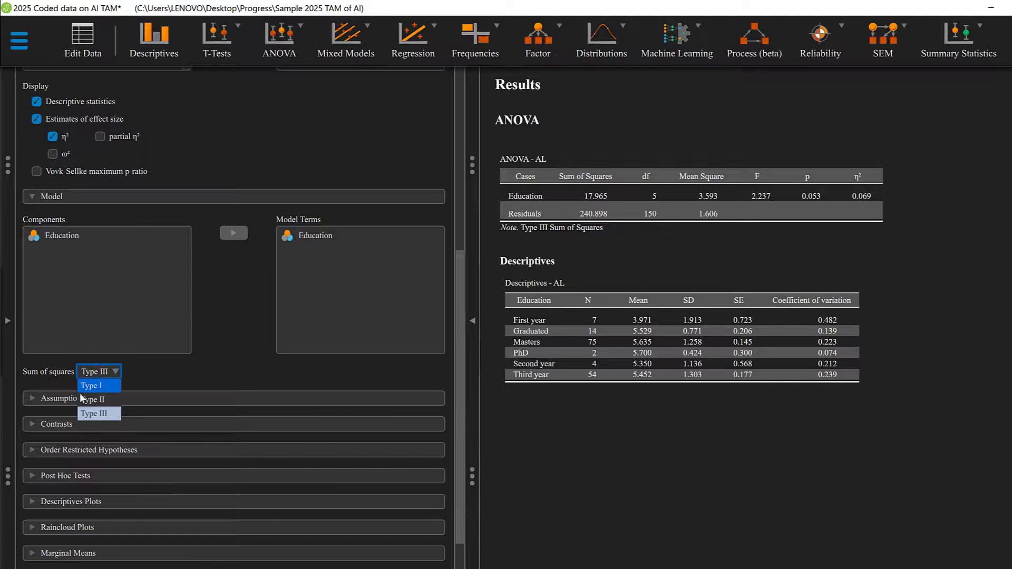
{"action": "left_click", "coordinate": [102, 412]}
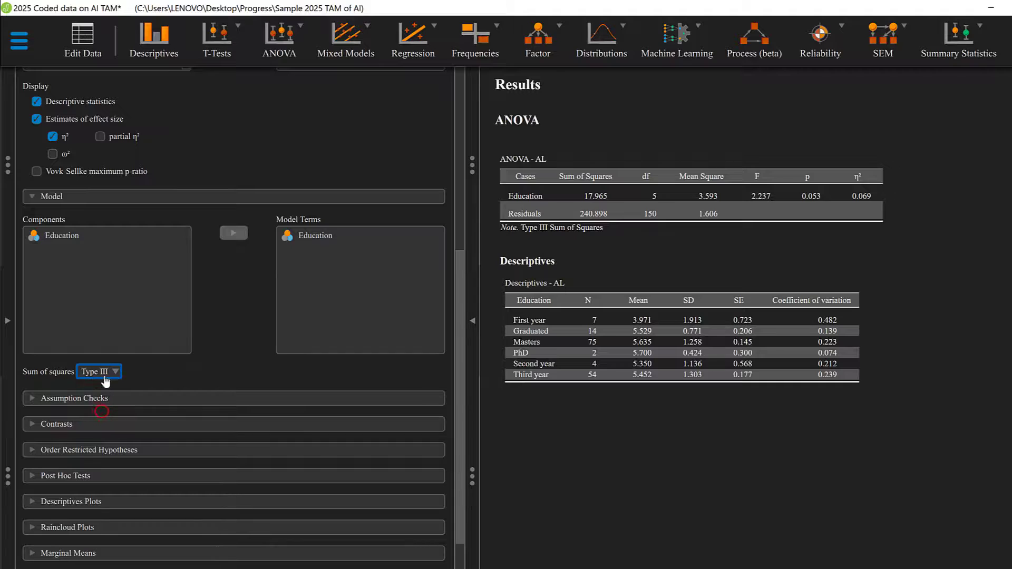
Add homogeneity tests and a Q-Q plot of residuals as assumption checks, and review their output
{"action": "left_click", "coordinate": [87, 400]}
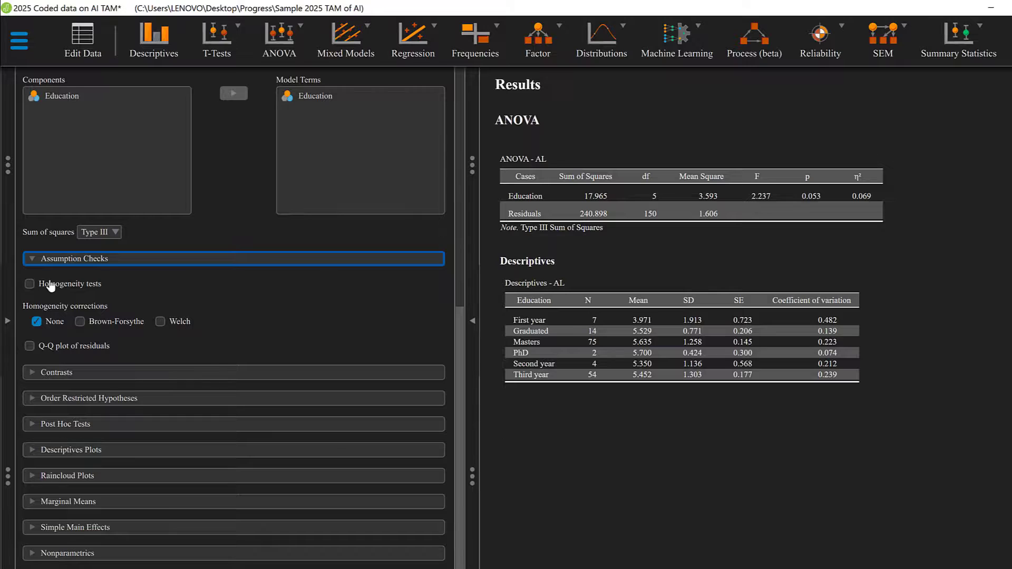
{"action": "left_click", "coordinate": [32, 284]}
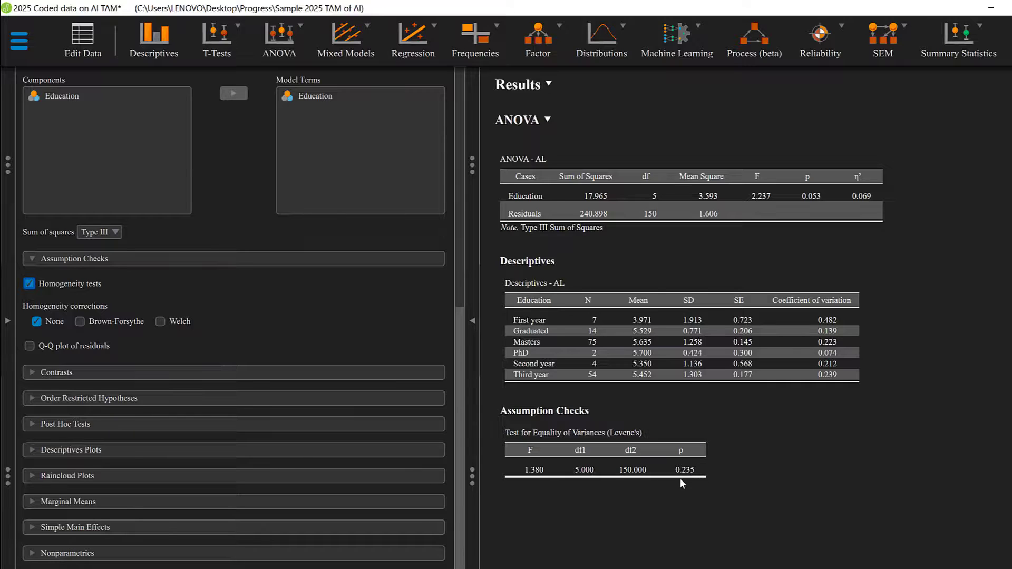
{"action": "scroll", "coordinate": [680, 479], "scroll_direction": "down", "scroll_amount": 1}
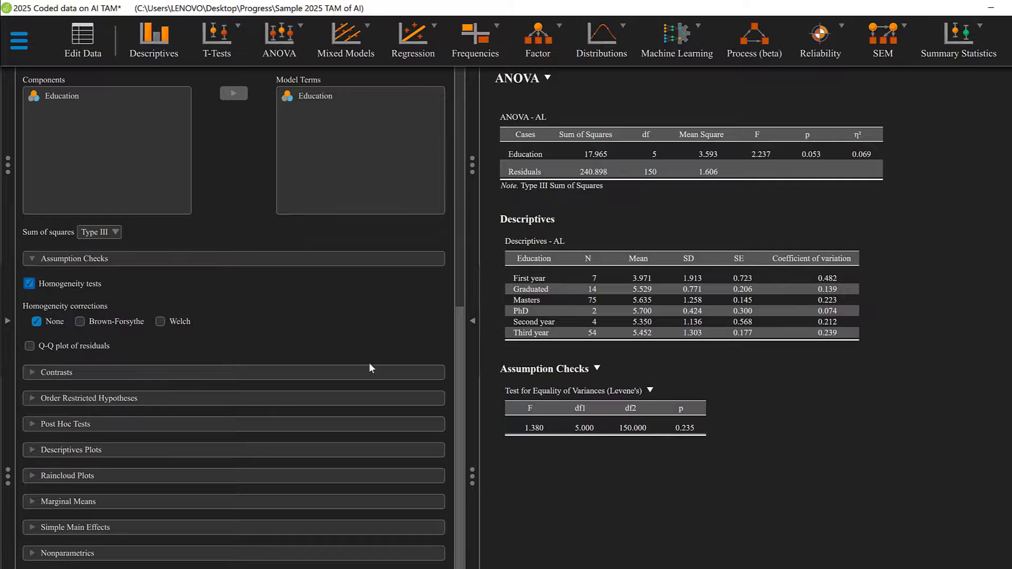
{"action": "left_click", "coordinate": [30, 346]}
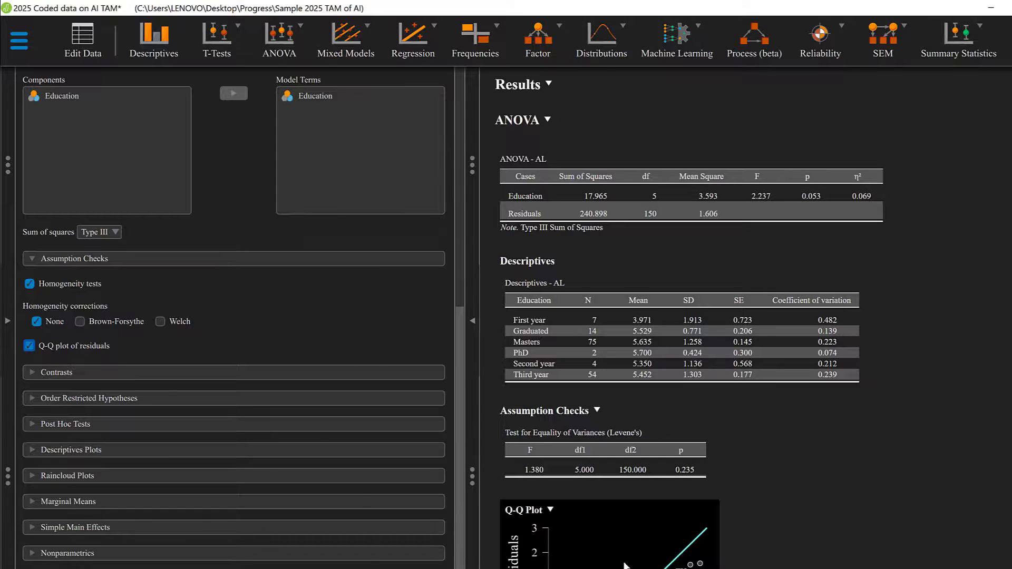
{"action": "scroll", "coordinate": [640, 520], "scroll_direction": "down", "scroll_amount": 1}
{"action": "scroll", "coordinate": [639, 524], "scroll_direction": "down", "scroll_amount": 2}
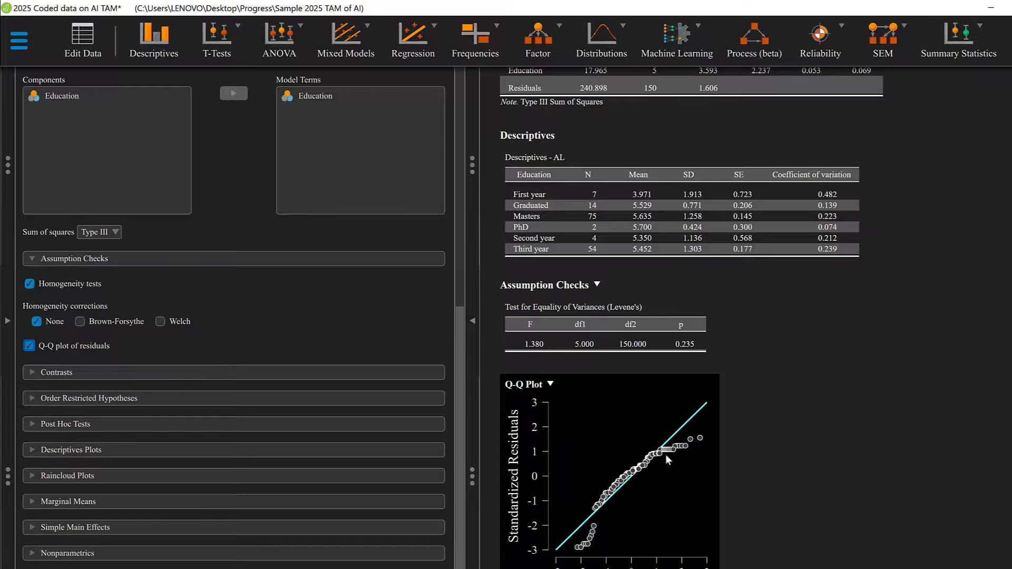
Expand the Contrasts and Order Restricted Hypotheses settings to examine their available options
{"action": "left_click", "coordinate": [51, 375]}
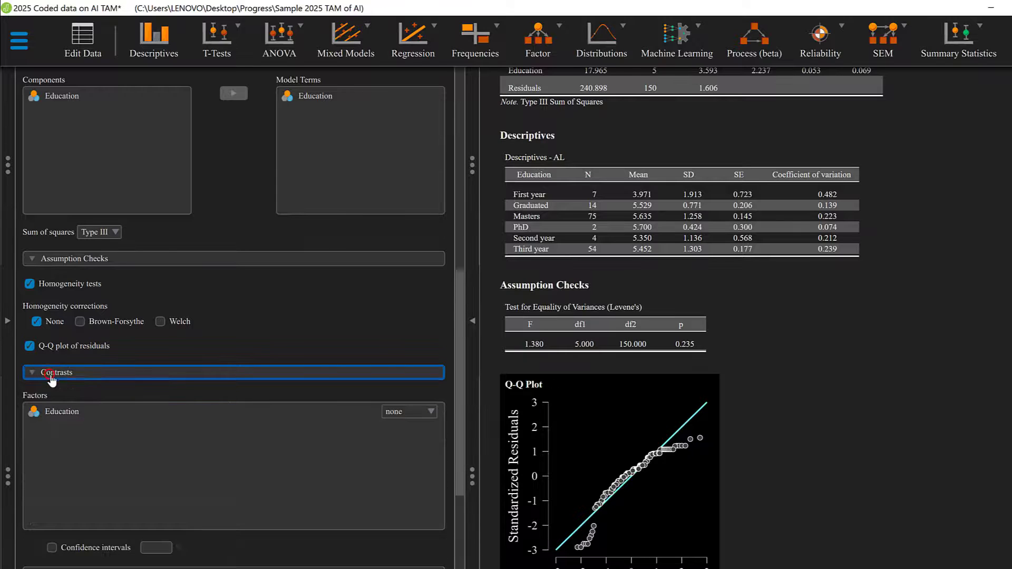
{"action": "scroll", "coordinate": [126, 428], "scroll_direction": "down", "scroll_amount": 3}
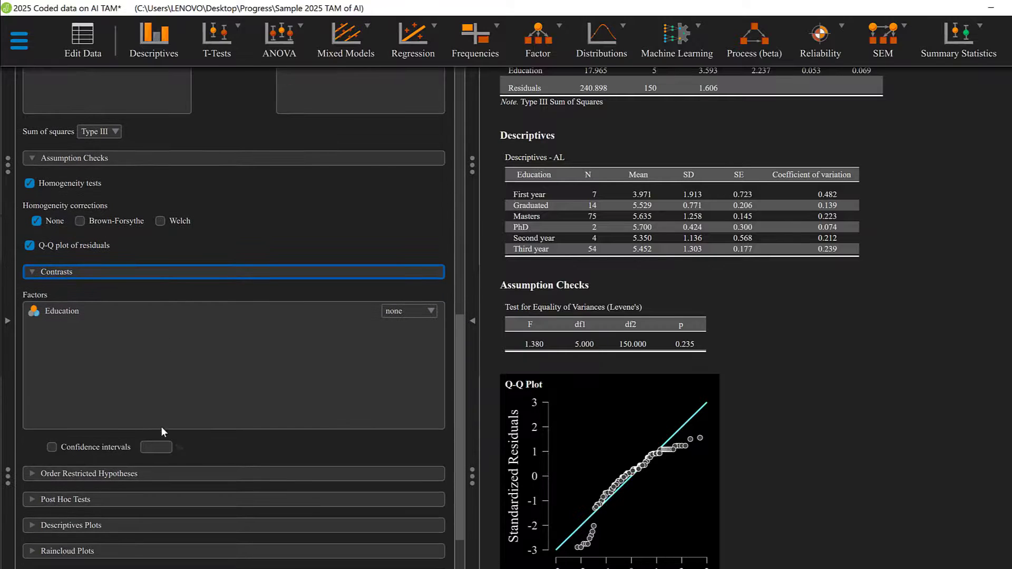
{"action": "left_click", "coordinate": [57, 472]}
{"action": "scroll", "coordinate": [71, 431], "scroll_direction": "down", "scroll_amount": 3}
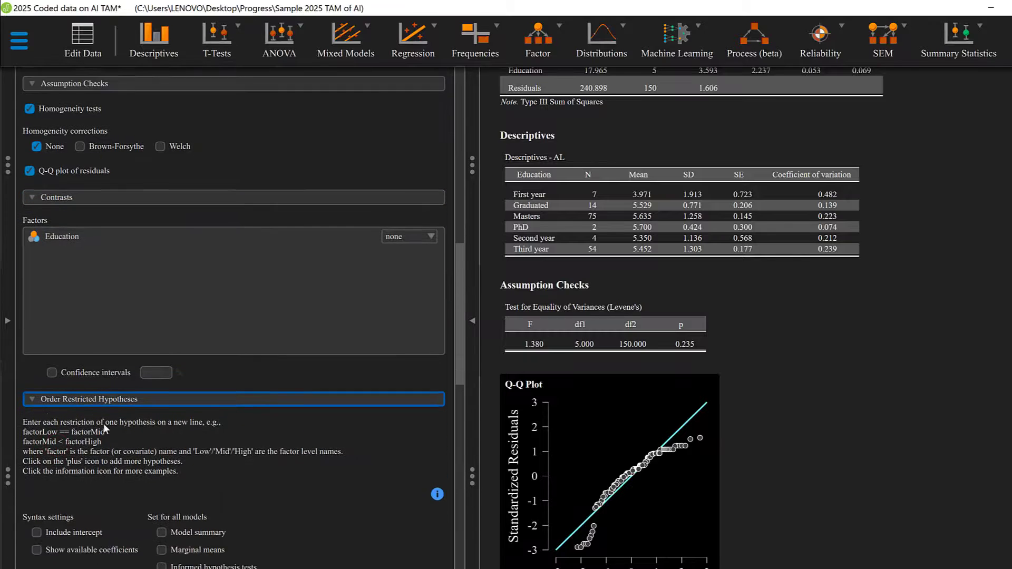
Run post hoc tests on the Education factor and flag significant comparisons
{"action": "scroll", "coordinate": [102, 427], "scroll_direction": "down", "scroll_amount": 8}
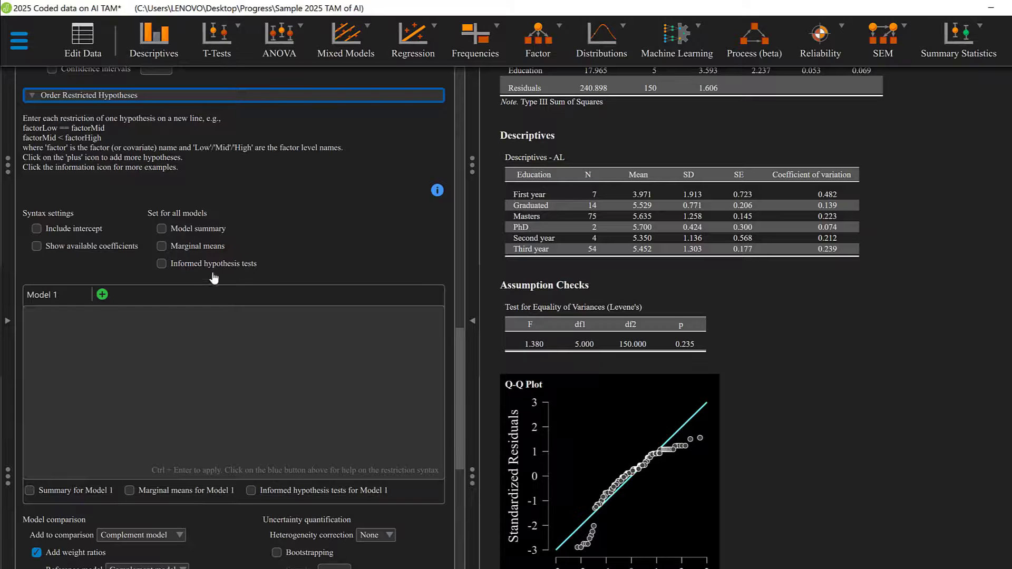
{"action": "scroll", "coordinate": [221, 282], "scroll_direction": "down", "scroll_amount": 8}
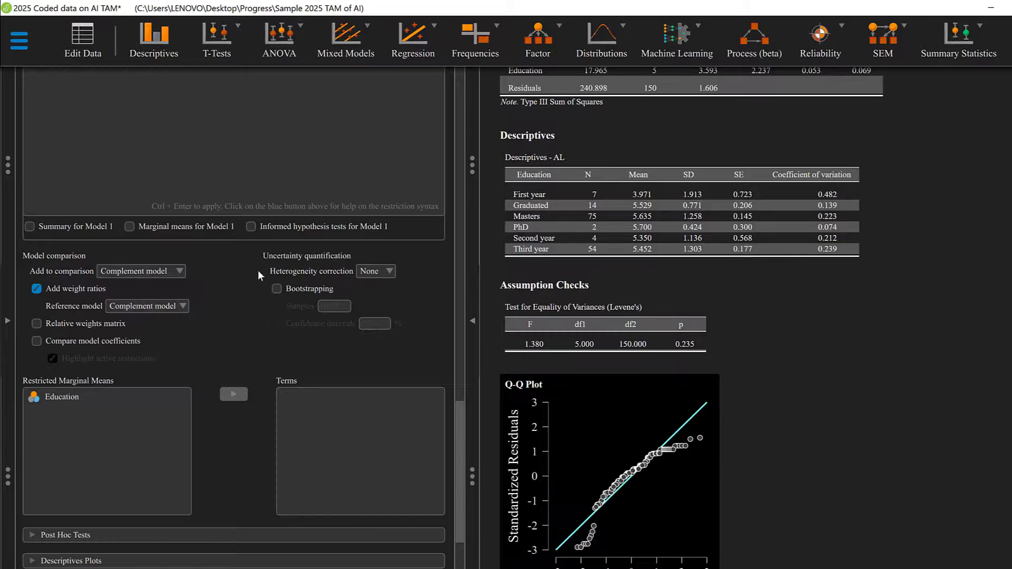
{"action": "scroll", "coordinate": [64, 327], "scroll_direction": "down", "scroll_amount": 3}
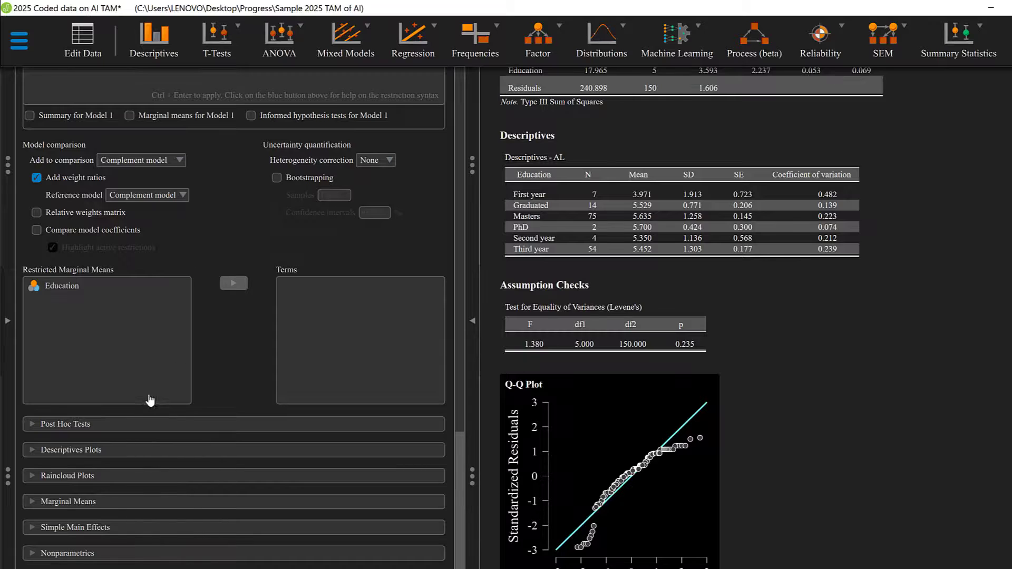
{"action": "left_click", "coordinate": [114, 425]}
{"action": "scroll", "coordinate": [116, 429], "scroll_direction": "down", "scroll_amount": 3}
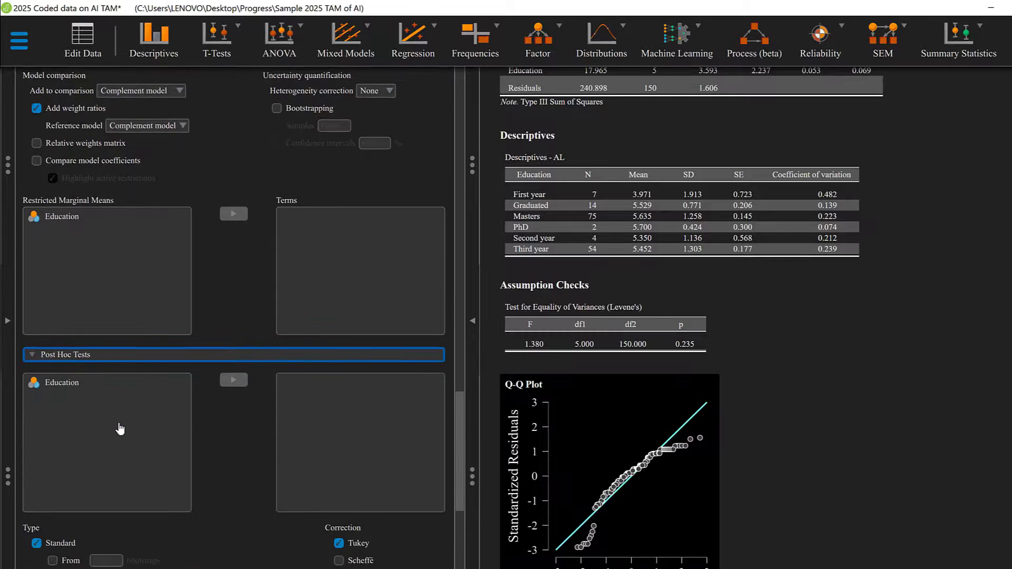
{"action": "scroll", "coordinate": [126, 353], "scroll_direction": "down", "scroll_amount": 3}
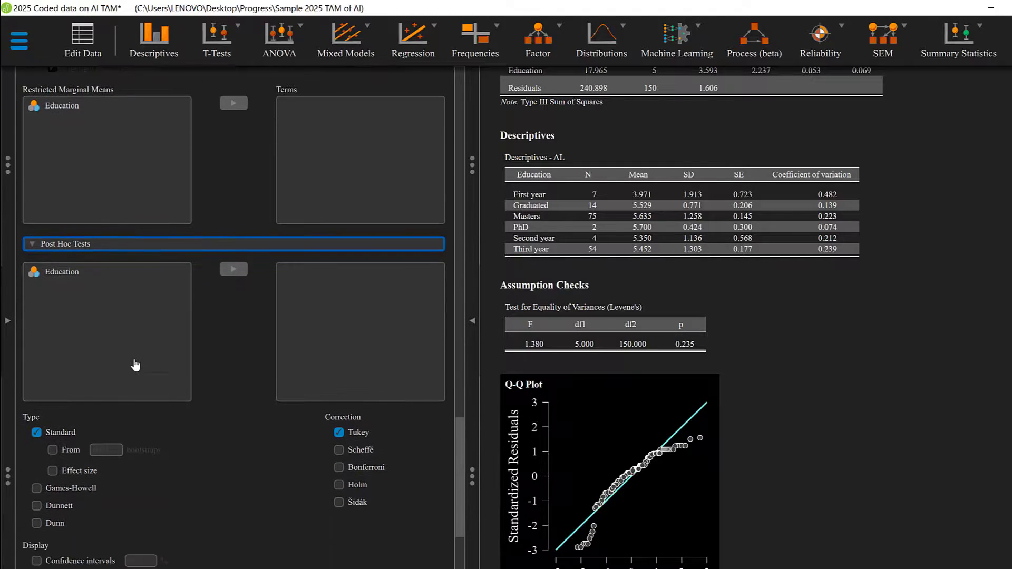
{"action": "left_click", "coordinate": [61, 203]}
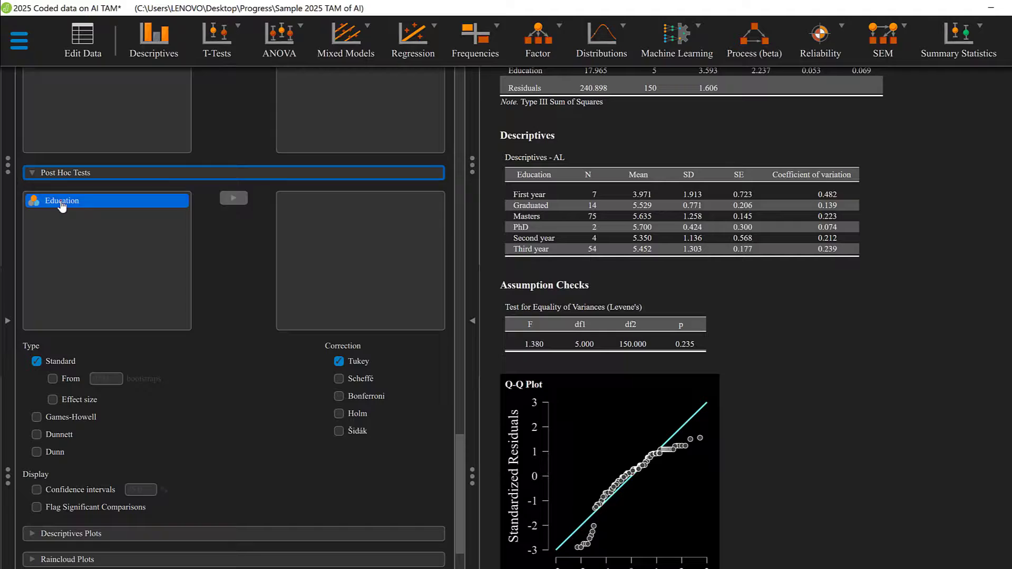
{"action": "left_click", "coordinate": [230, 199]}
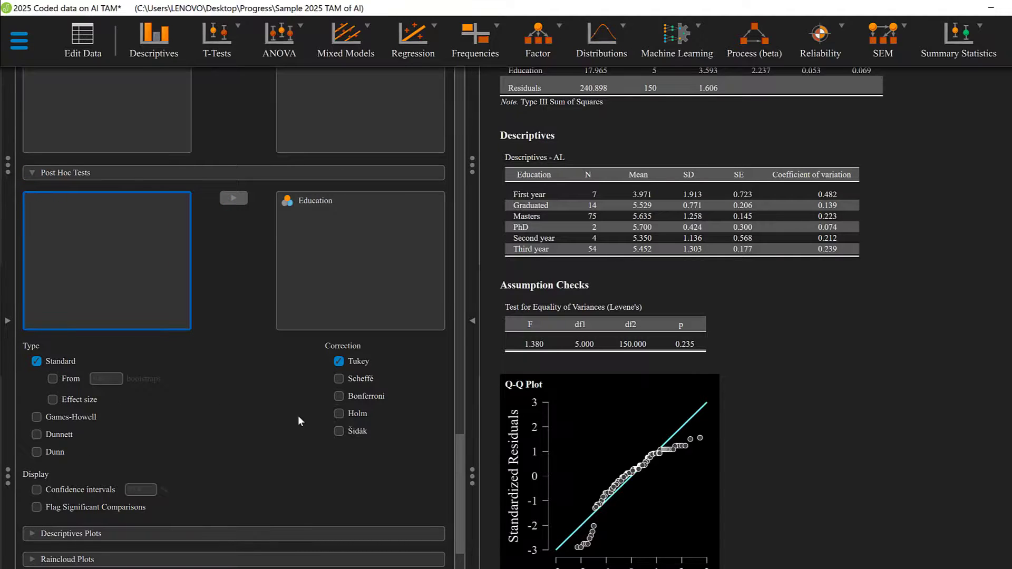
{"action": "scroll", "coordinate": [298, 411], "scroll_direction": "down", "scroll_amount": 1}
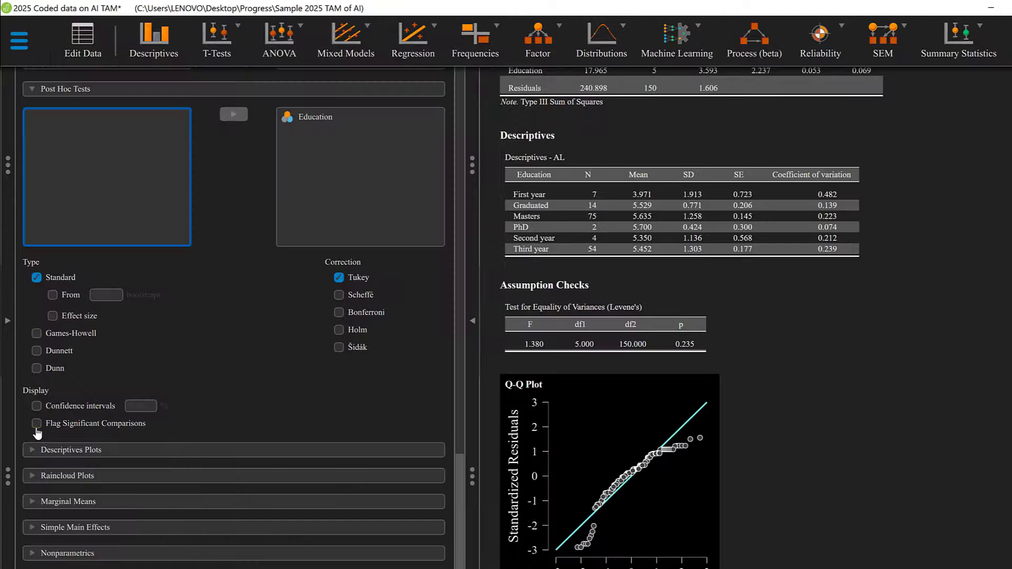
{"action": "left_click", "coordinate": [36, 426]}
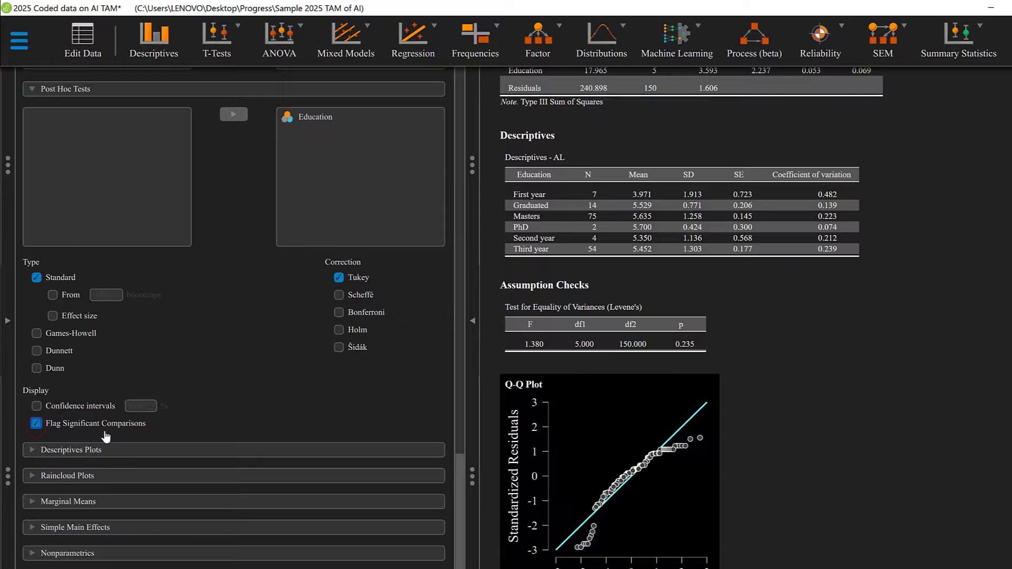
Assign Education to Separate Lines in the Descriptives Plots settings and review the post hoc comparisons table
{"action": "left_click", "coordinate": [92, 449]}
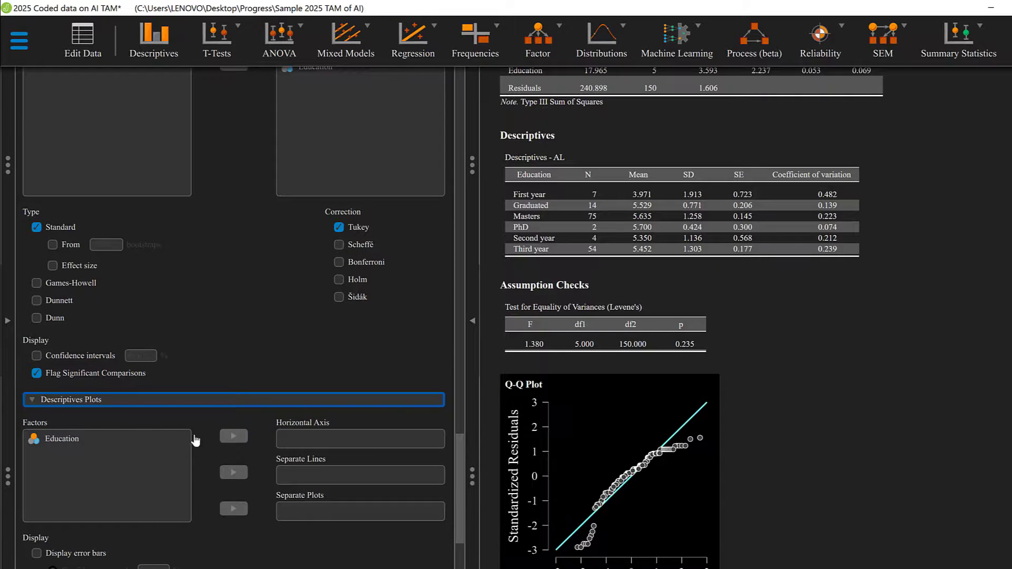
{"action": "left_click", "coordinate": [67, 438]}
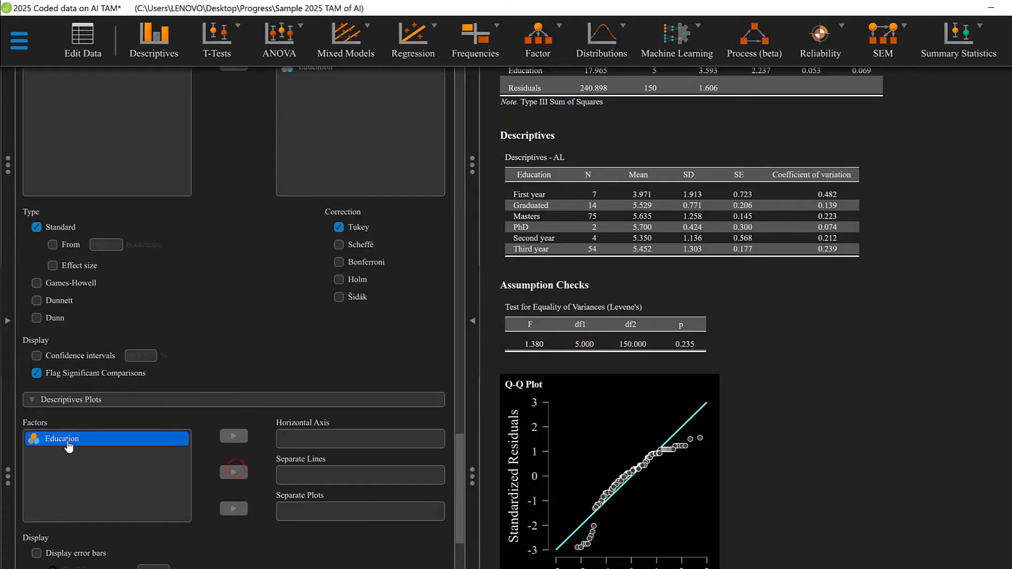
{"action": "left_click", "coordinate": [234, 472]}
{"action": "scroll", "coordinate": [427, 463], "scroll_direction": "down", "scroll_amount": 3}
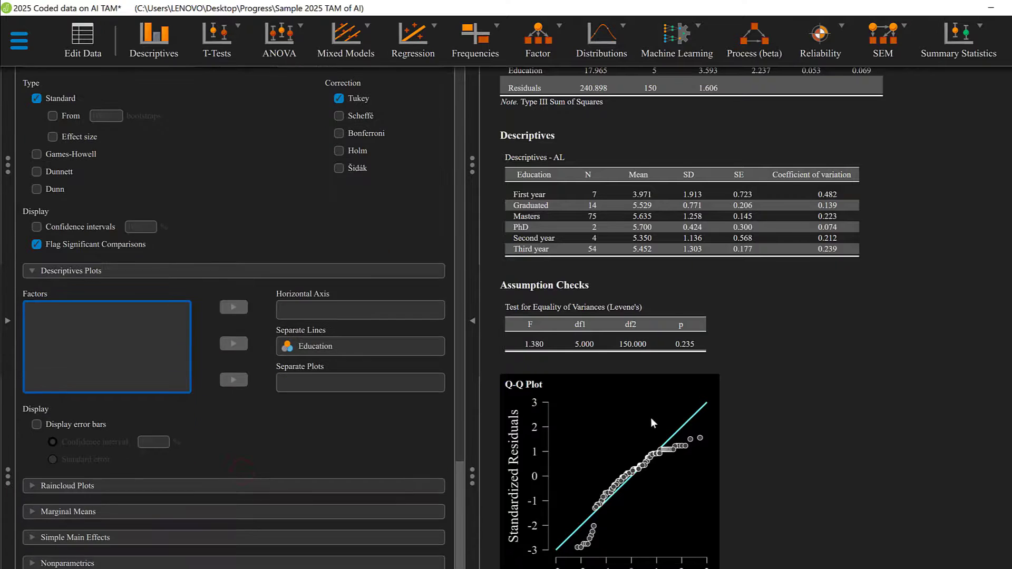
{"action": "scroll", "coordinate": [651, 417], "scroll_direction": "down", "scroll_amount": 1}
{"action": "scroll", "coordinate": [627, 421], "scroll_direction": "down", "scroll_amount": 5}
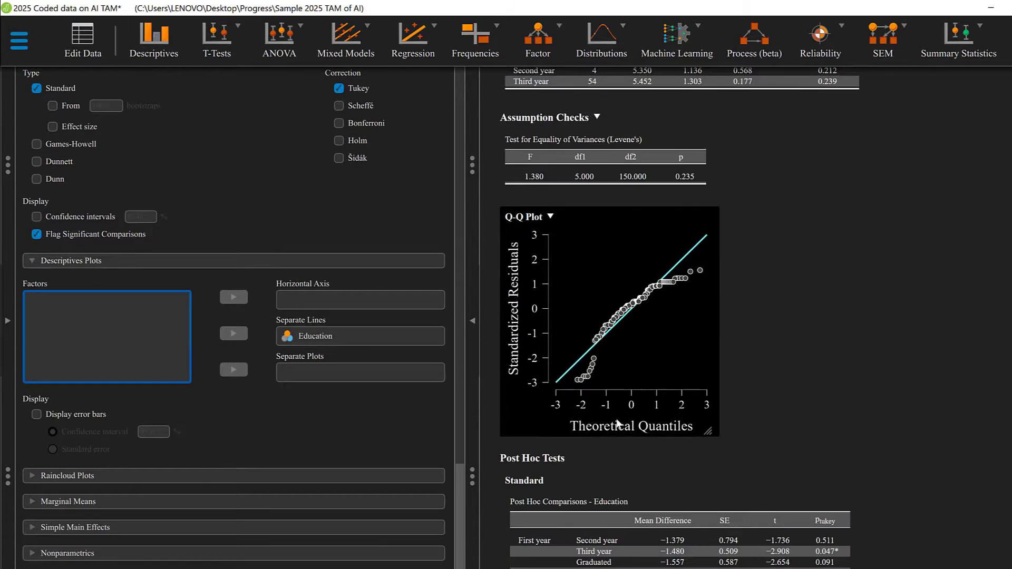
{"action": "scroll", "coordinate": [632, 431], "scroll_direction": "down", "scroll_amount": 2}
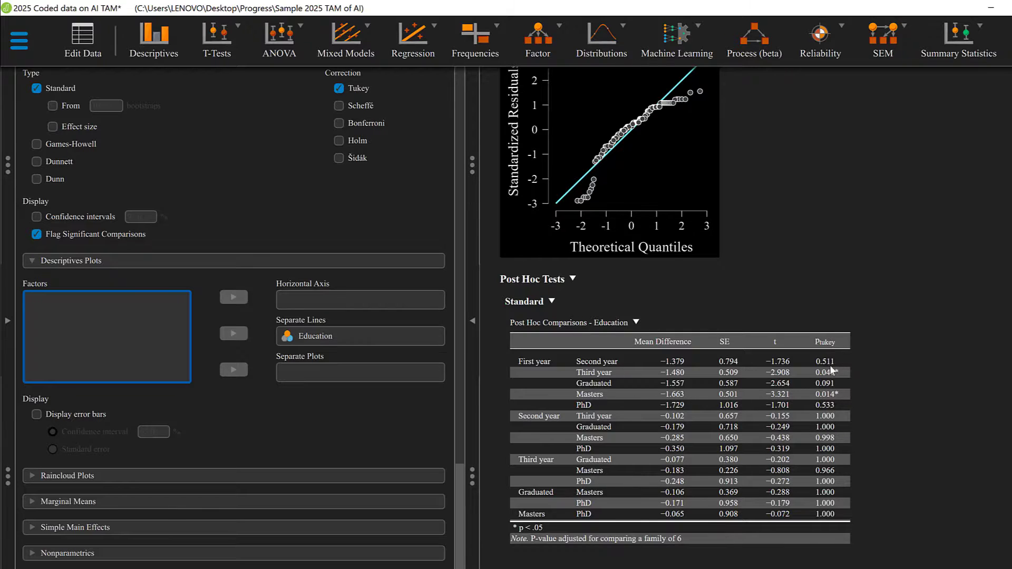
Create a raincloud plot with Education on the horizontal axis
{"action": "left_click", "coordinate": [57, 476]}
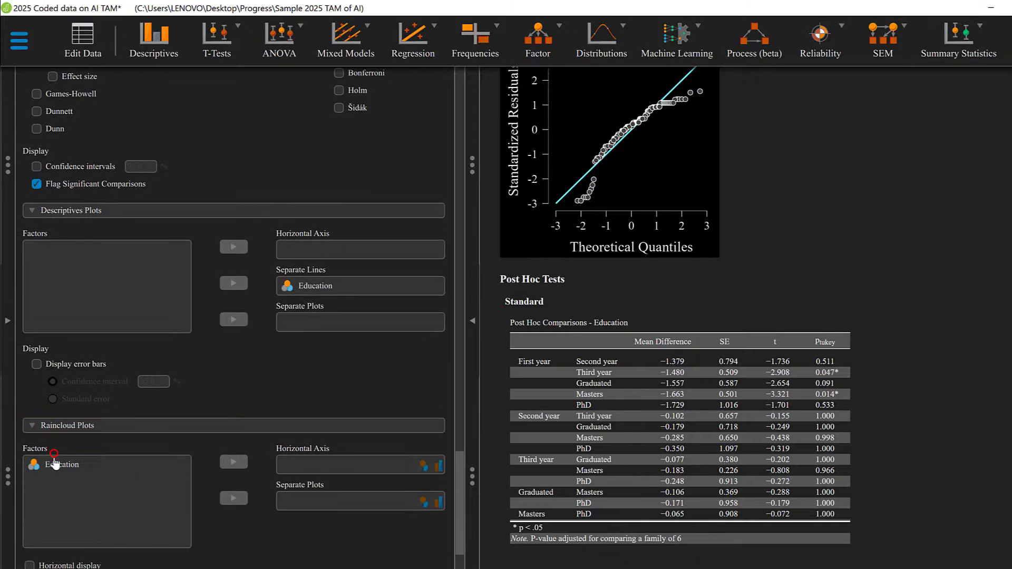
{"action": "left_click", "coordinate": [229, 463]}
{"action": "scroll", "coordinate": [227, 463], "scroll_direction": "down", "scroll_amount": 4}
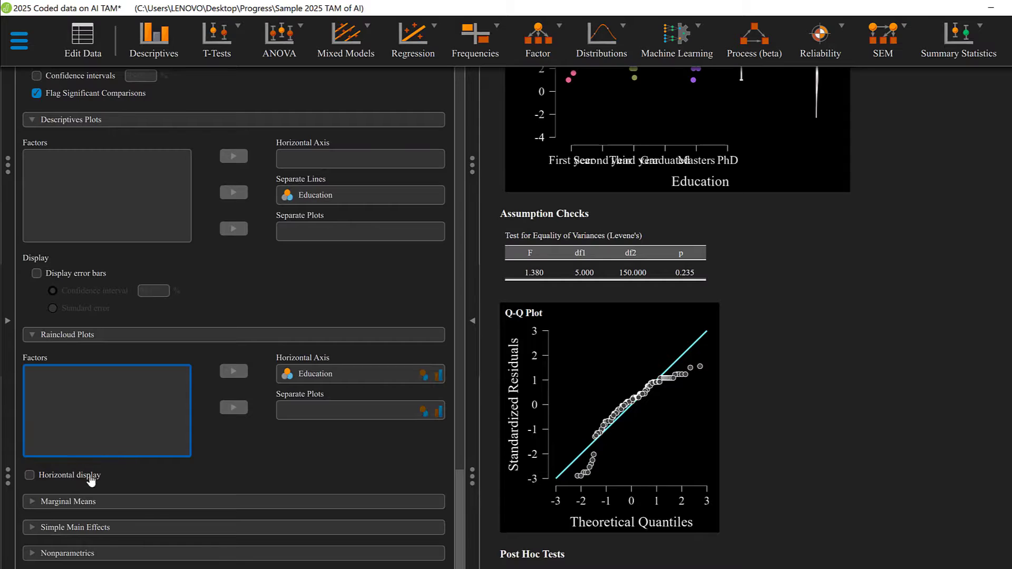
Add marginal means for Education to the ANOVA output
{"action": "left_click", "coordinate": [79, 501]}
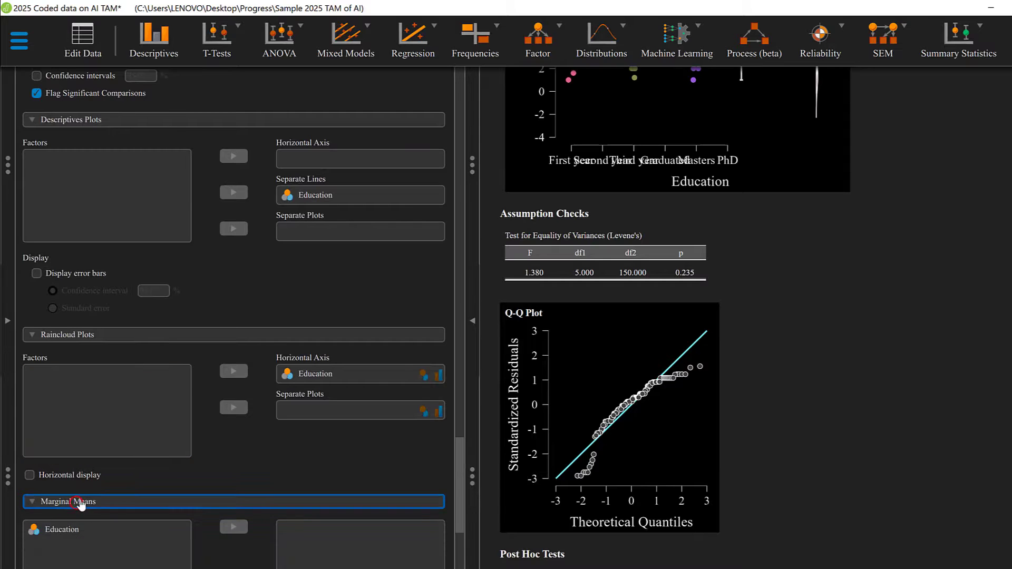
{"action": "left_click", "coordinate": [62, 479]}
{"action": "left_click", "coordinate": [233, 476]}
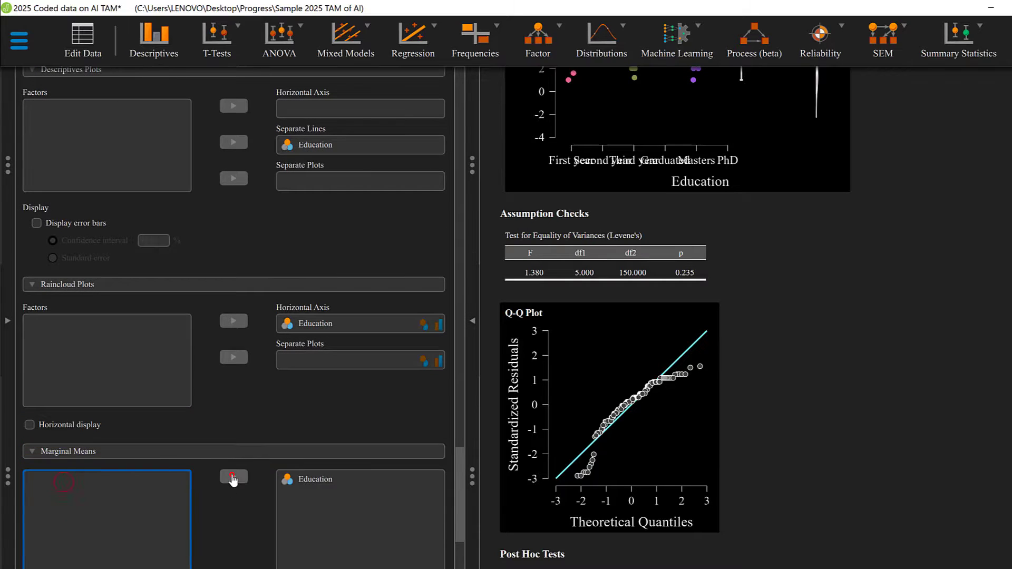
{"action": "scroll", "coordinate": [264, 458], "scroll_direction": "down", "scroll_amount": 3}
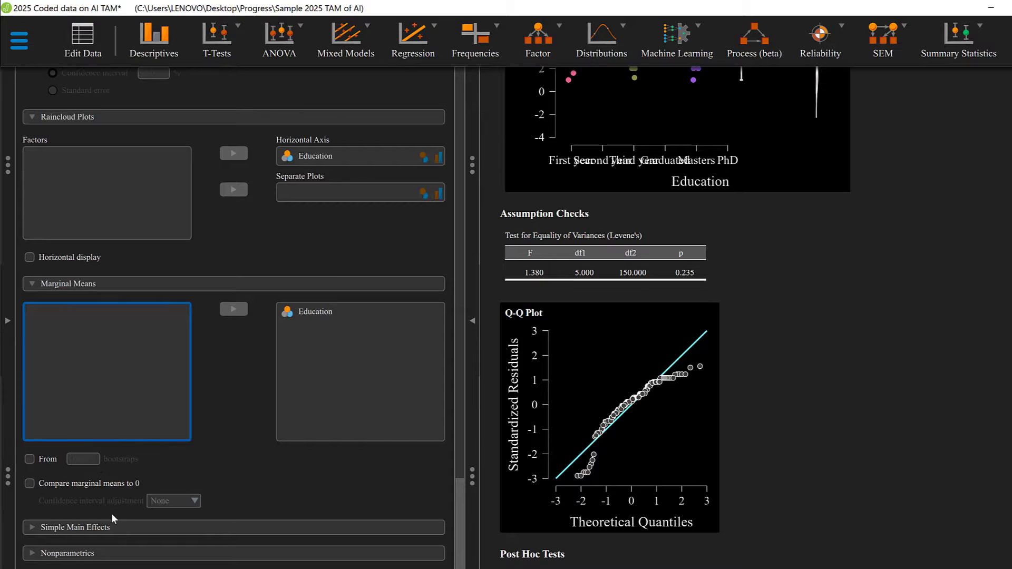
Expand the Simple Main Effects settings, and add a nonparametric Kruskal-Wallis test for Education and review its output
{"action": "left_click", "coordinate": [103, 524]}
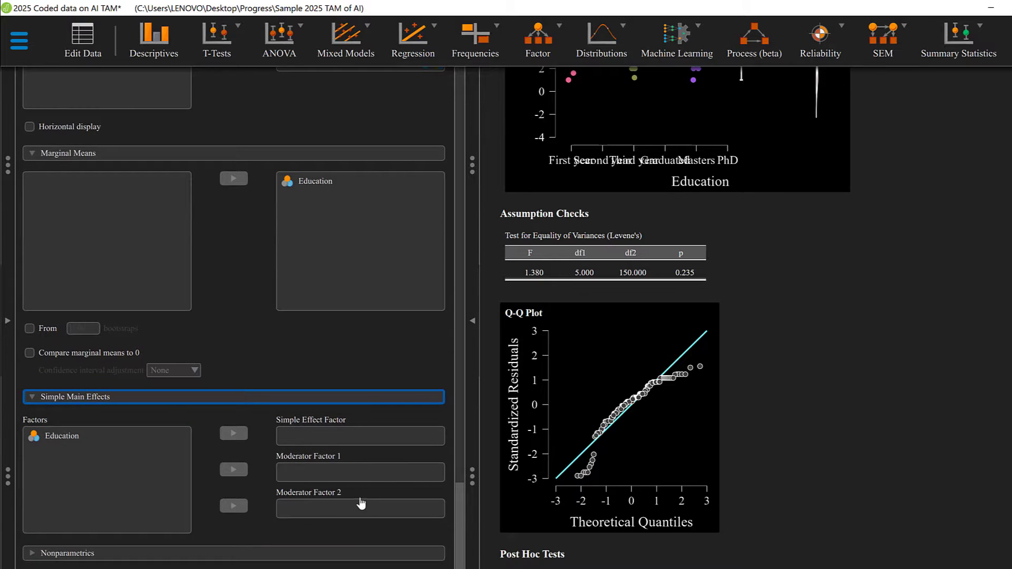
{"action": "left_click", "coordinate": [117, 553]}
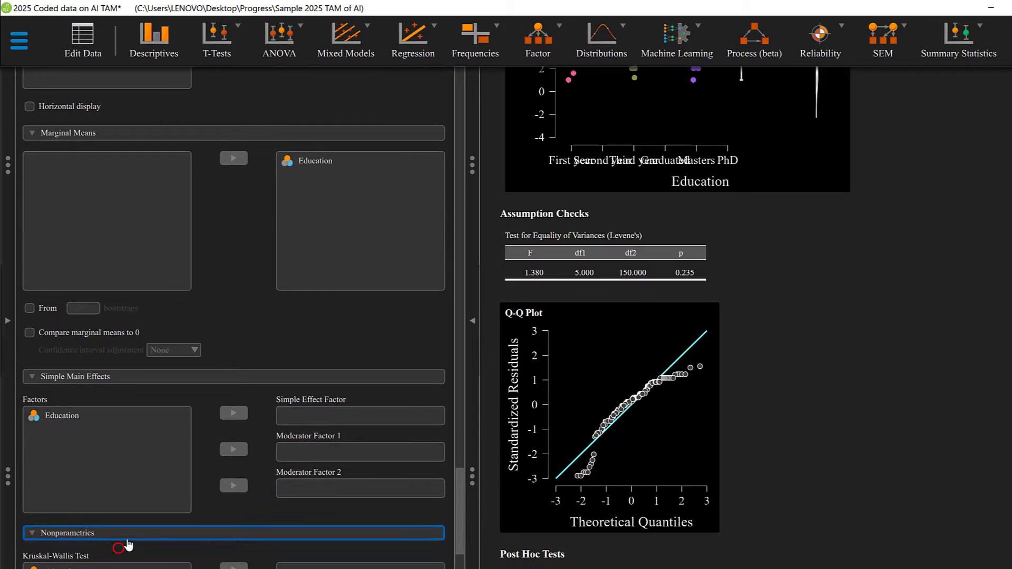
{"action": "left_click", "coordinate": [63, 462]}
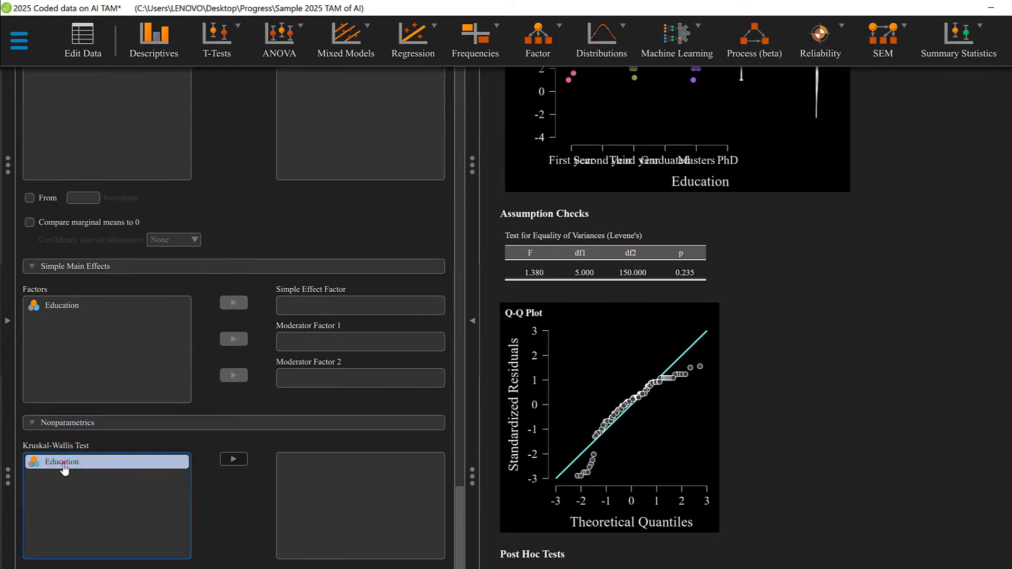
{"action": "left_click", "coordinate": [238, 458]}
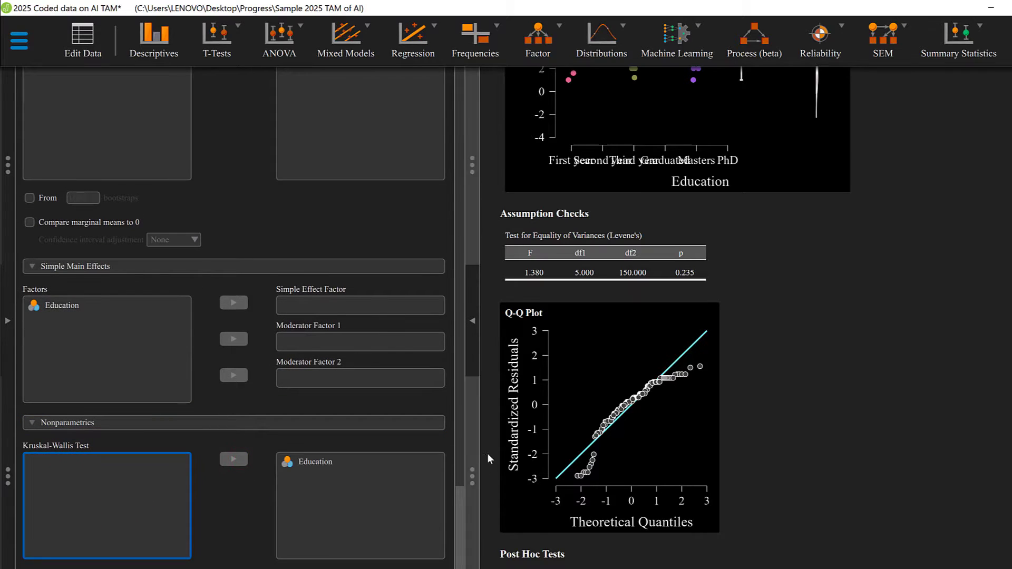
{"action": "scroll", "coordinate": [487, 453], "scroll_direction": "down", "scroll_amount": 3}
{"action": "scroll", "coordinate": [554, 414], "scroll_direction": "down", "scroll_amount": 7}
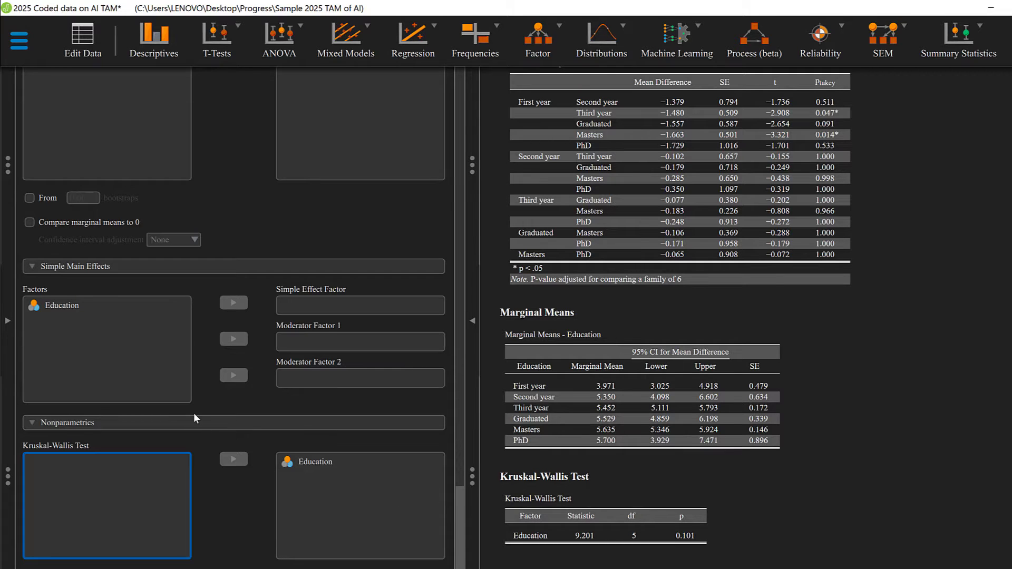
Review the ANOVA setup, covering the dependent variable, fixed factor, display, model and assumption check settings
{"action": "scroll", "coordinate": [194, 416], "scroll_direction": "up", "scroll_amount": 15}
{"action": "scroll", "coordinate": [194, 418], "scroll_direction": "up", "scroll_amount": 15}
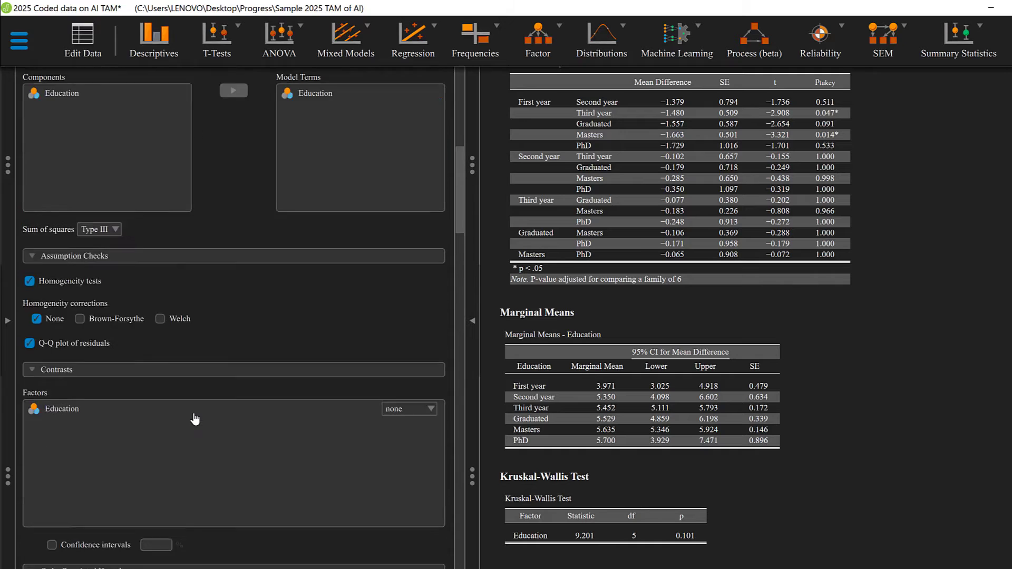
{"action": "scroll", "coordinate": [194, 417], "scroll_direction": "down", "scroll_amount": 2}
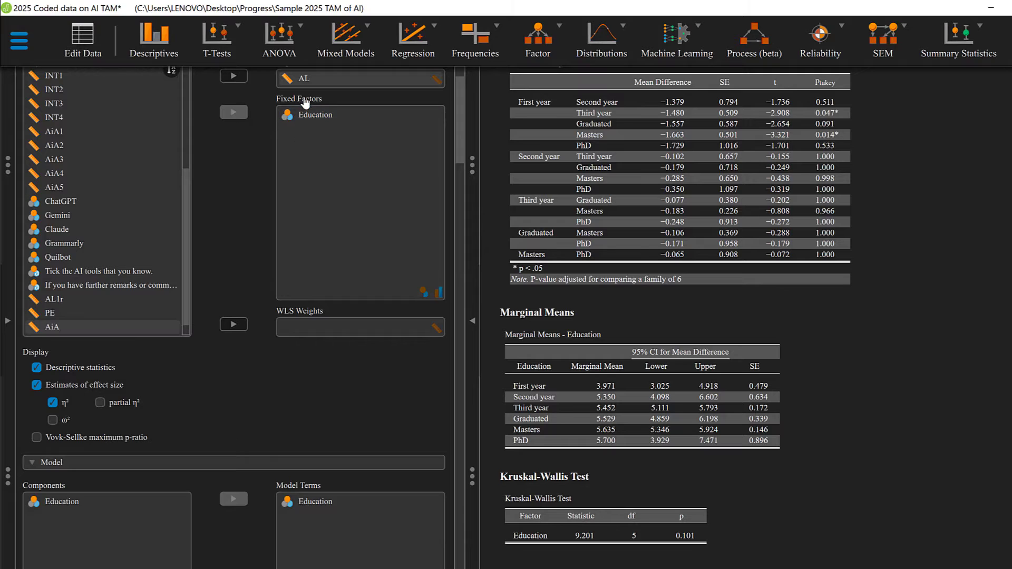
{"action": "scroll", "coordinate": [302, 135], "scroll_direction": "up", "scroll_amount": 2}
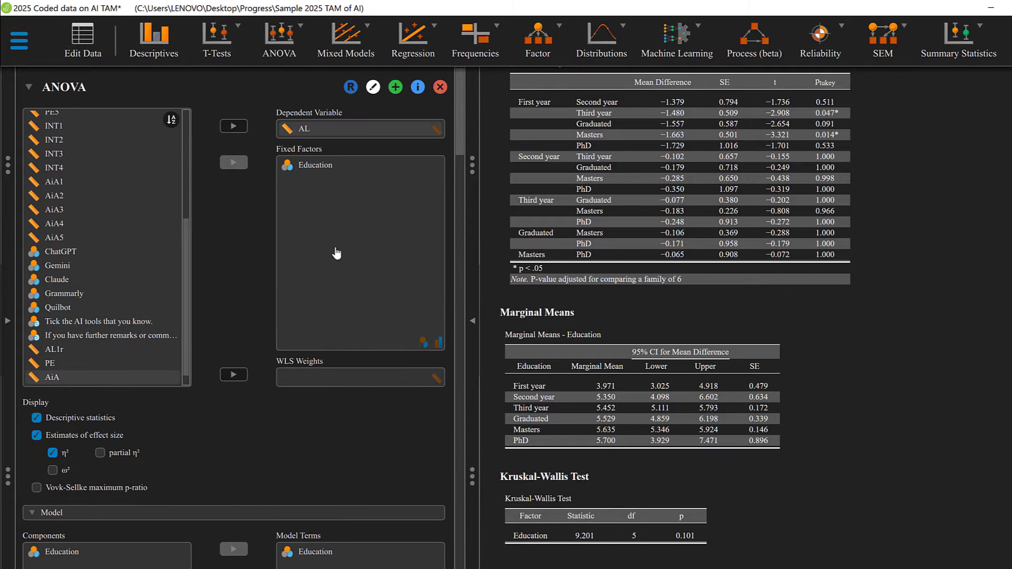
{"action": "scroll", "coordinate": [335, 252], "scroll_direction": "down", "scroll_amount": 4}
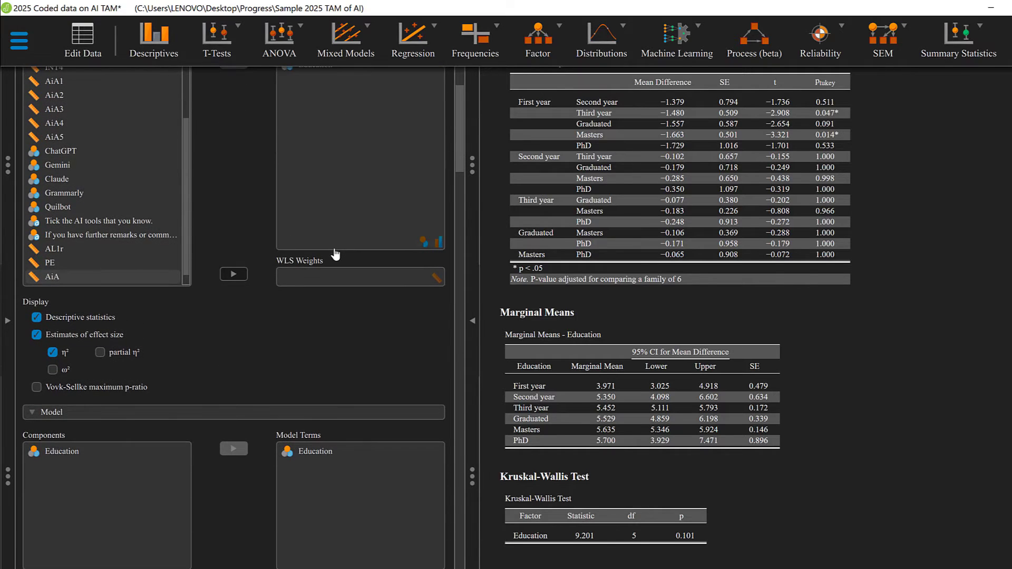
{"action": "scroll", "coordinate": [335, 255], "scroll_direction": "up", "scroll_amount": 4}
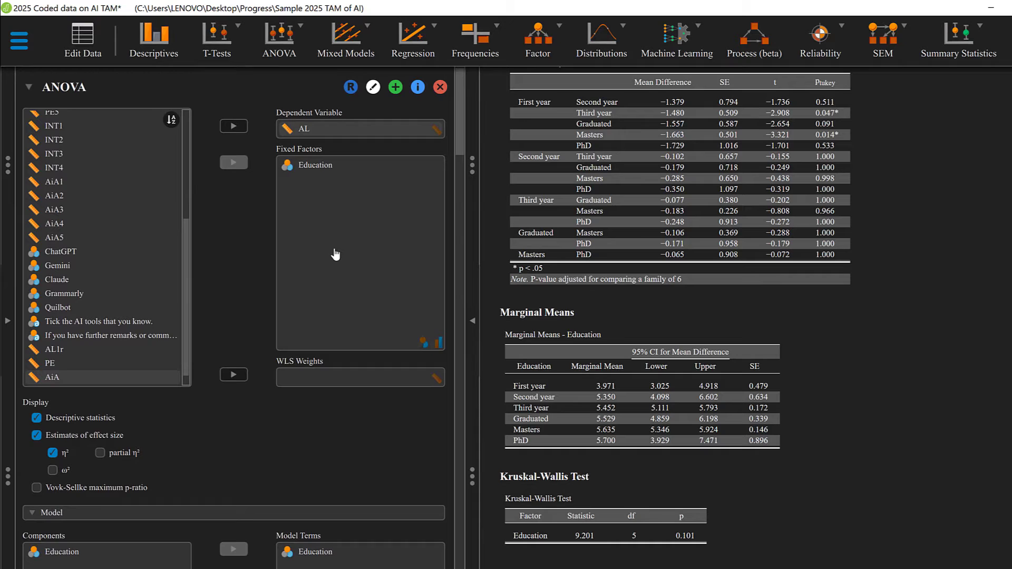
{"action": "scroll", "coordinate": [335, 255], "scroll_direction": "down", "scroll_amount": 2}
{"action": "scroll", "coordinate": [335, 255], "scroll_direction": "down", "scroll_amount": 4}
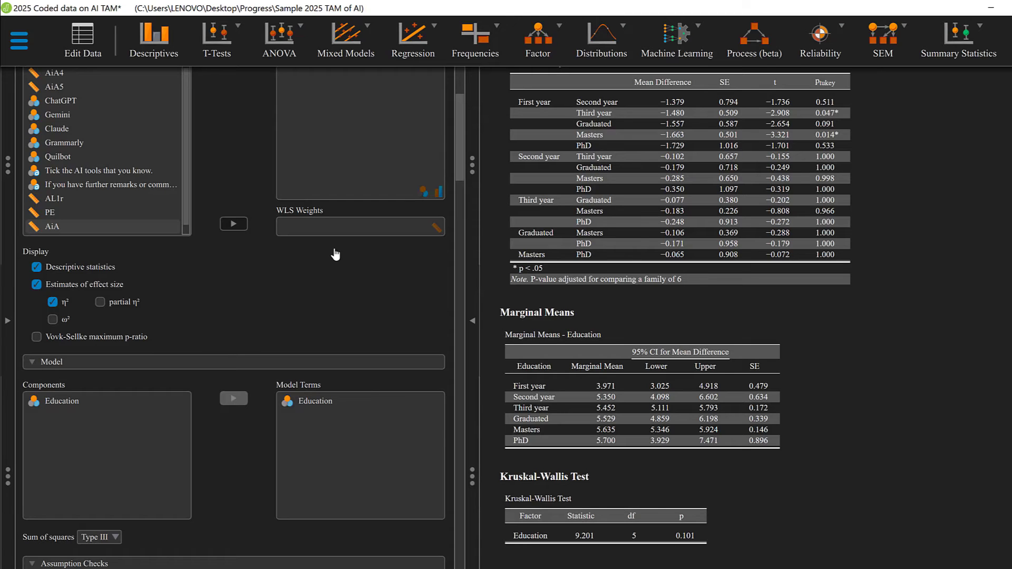
{"action": "scroll", "coordinate": [394, 283], "scroll_direction": "down", "scroll_amount": 2}
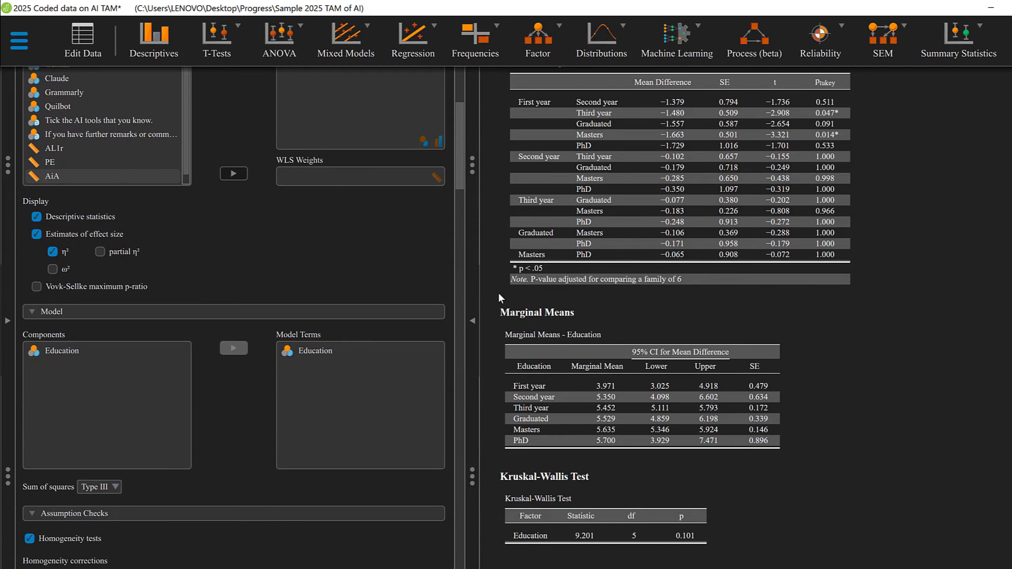
{"action": "scroll", "coordinate": [301, 274], "scroll_direction": "up", "scroll_amount": 4}
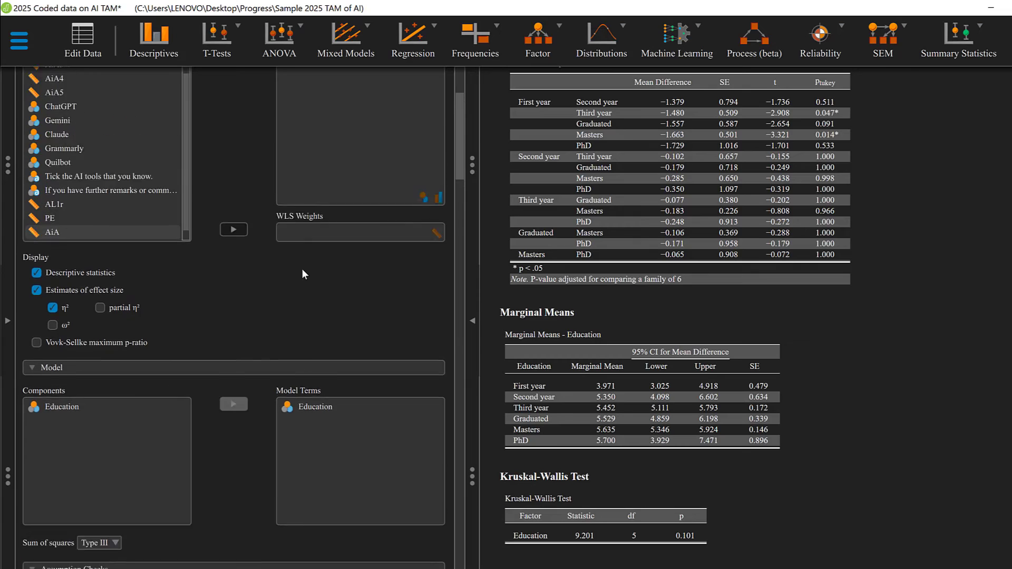